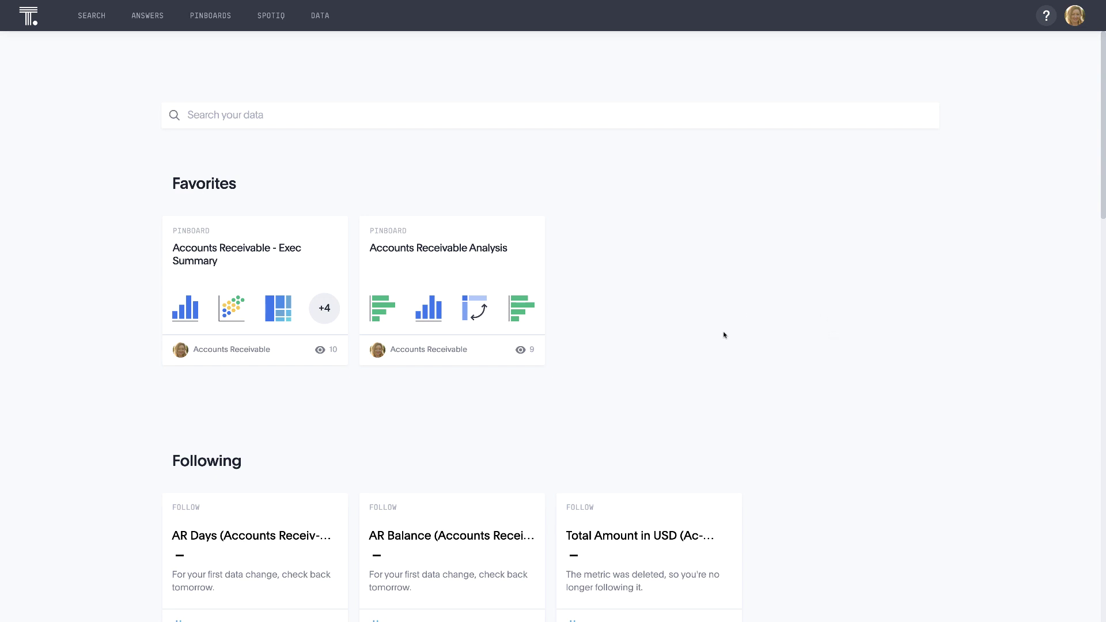
pyautogui.click(430, 260)
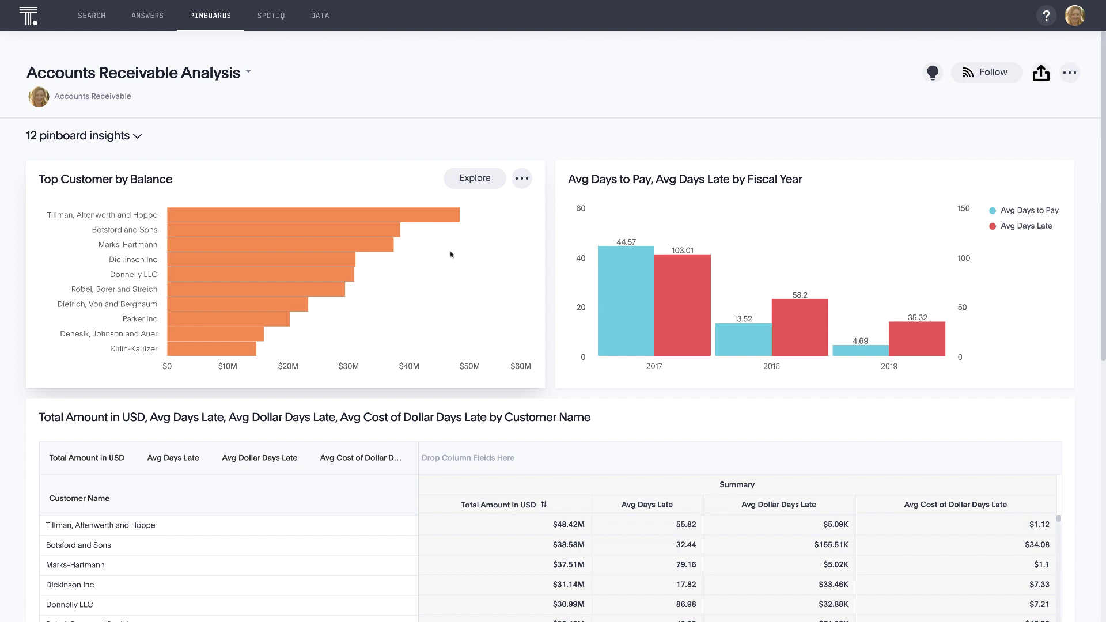
pyautogui.moveTo(863, 356)
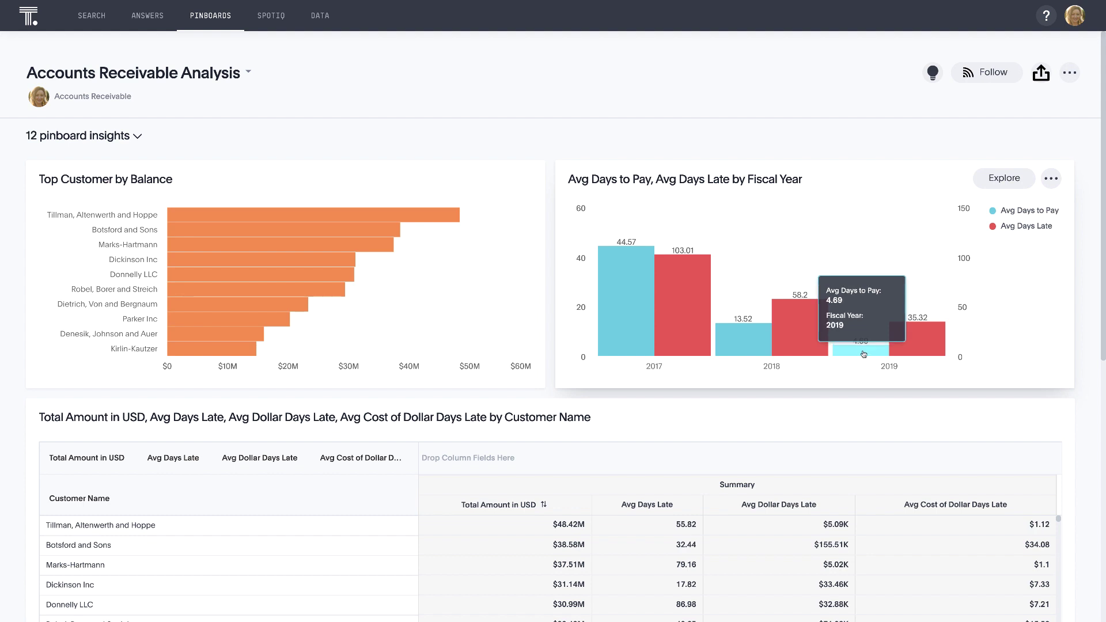
pyautogui.rightClick(863, 354)
pyautogui.click(809, 299)
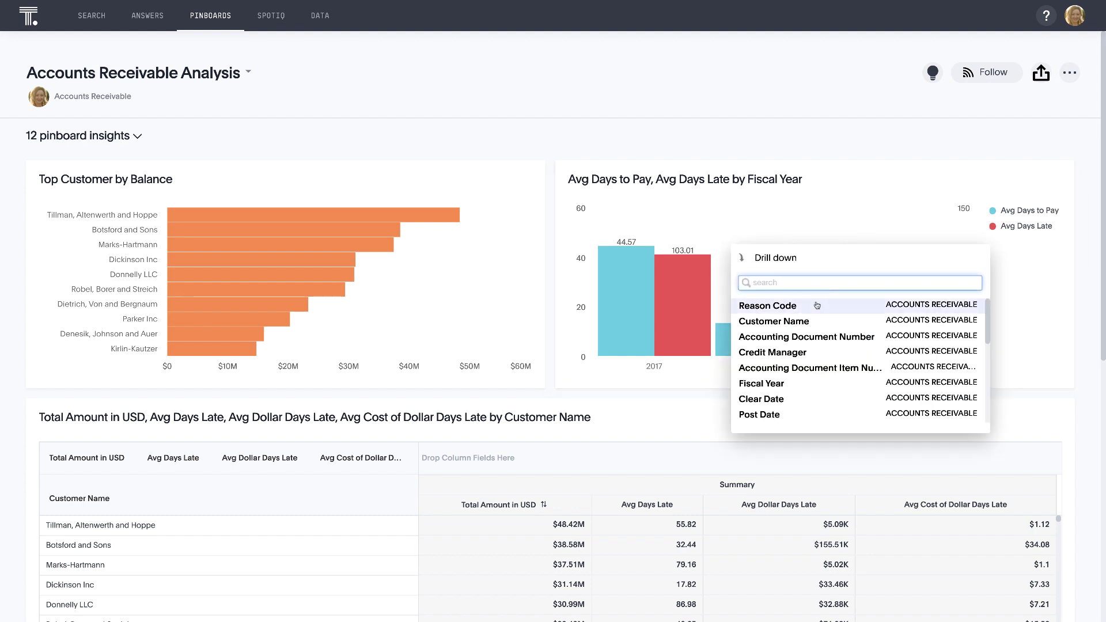
pyautogui.click(817, 305)
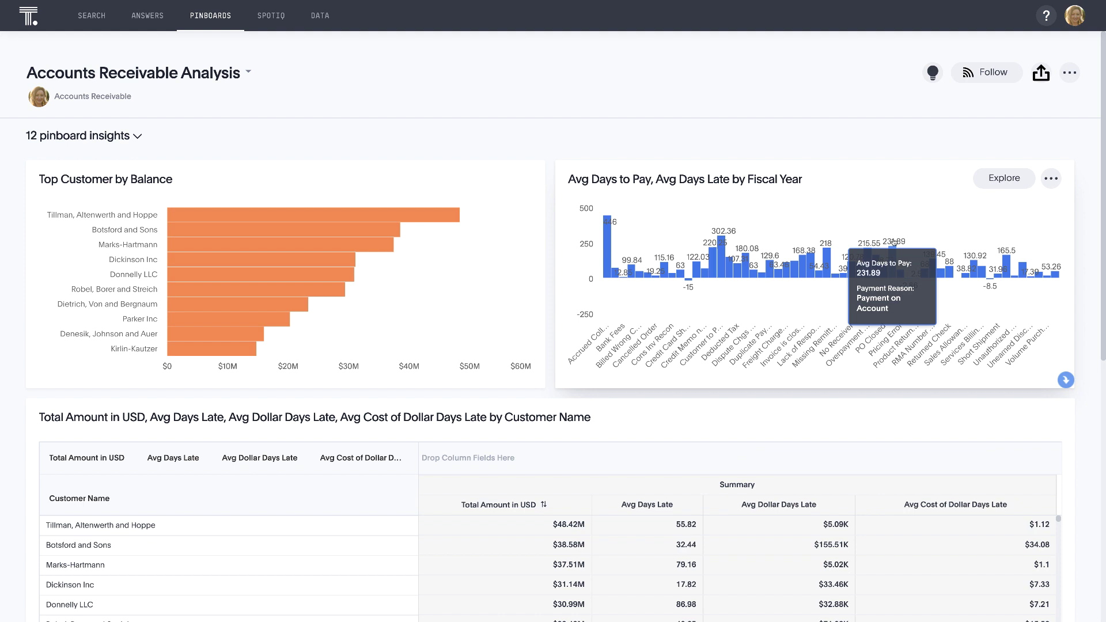
pyautogui.click(1065, 380)
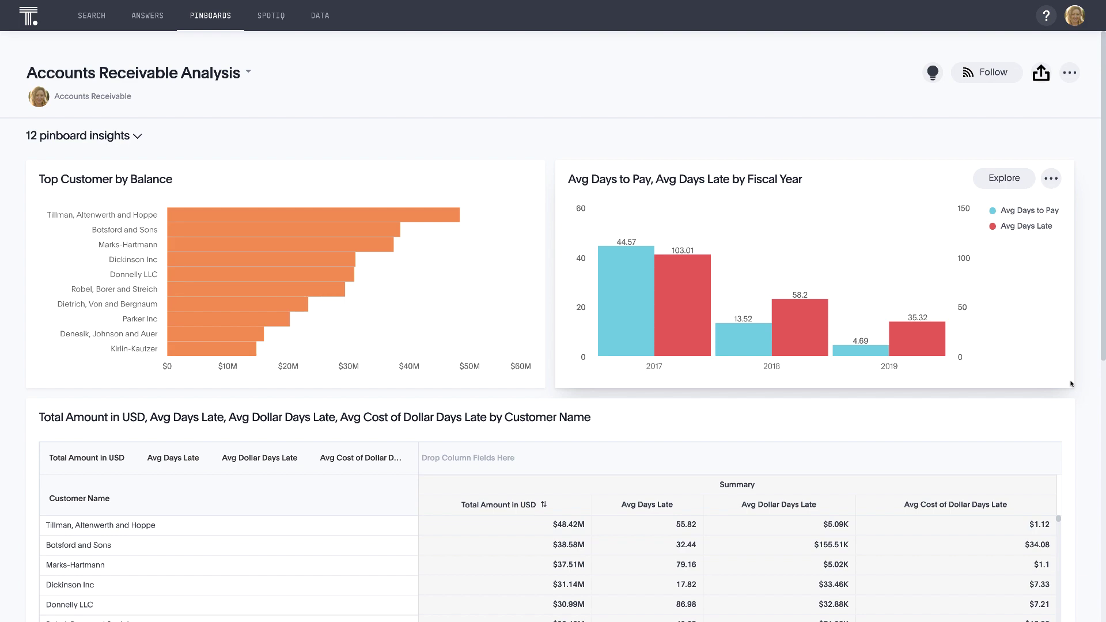
# Step: Explore the Avg Days Late by Reason Code Description chart, try the invoice filter and Days to Pay metric, then reset
pyautogui.scroll(-8, 1091, 415)
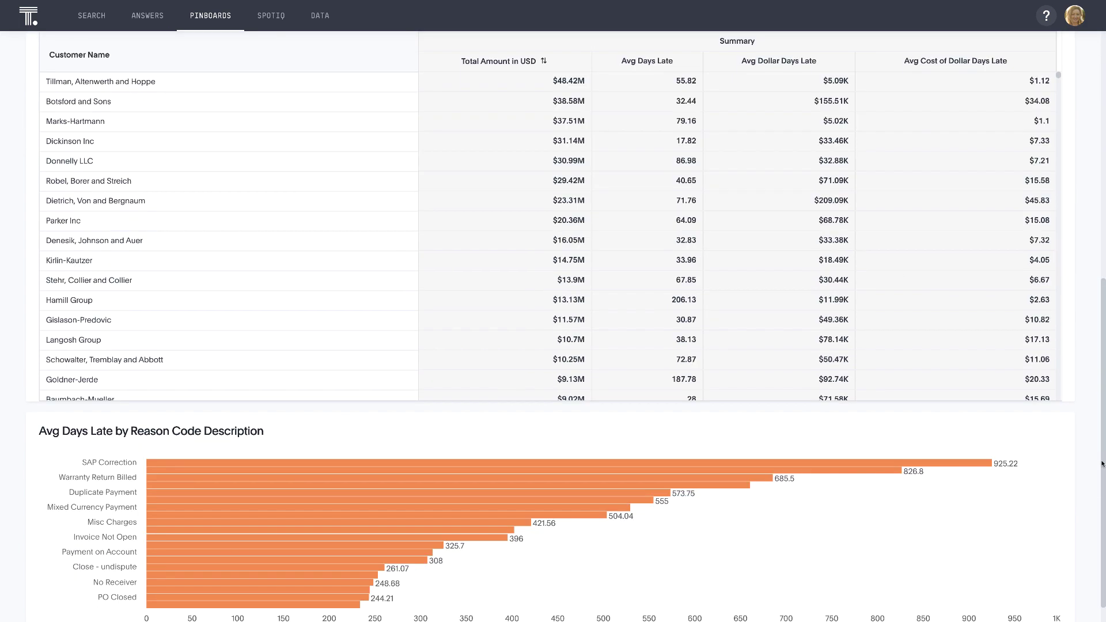
pyautogui.scroll(-1, 1102, 463)
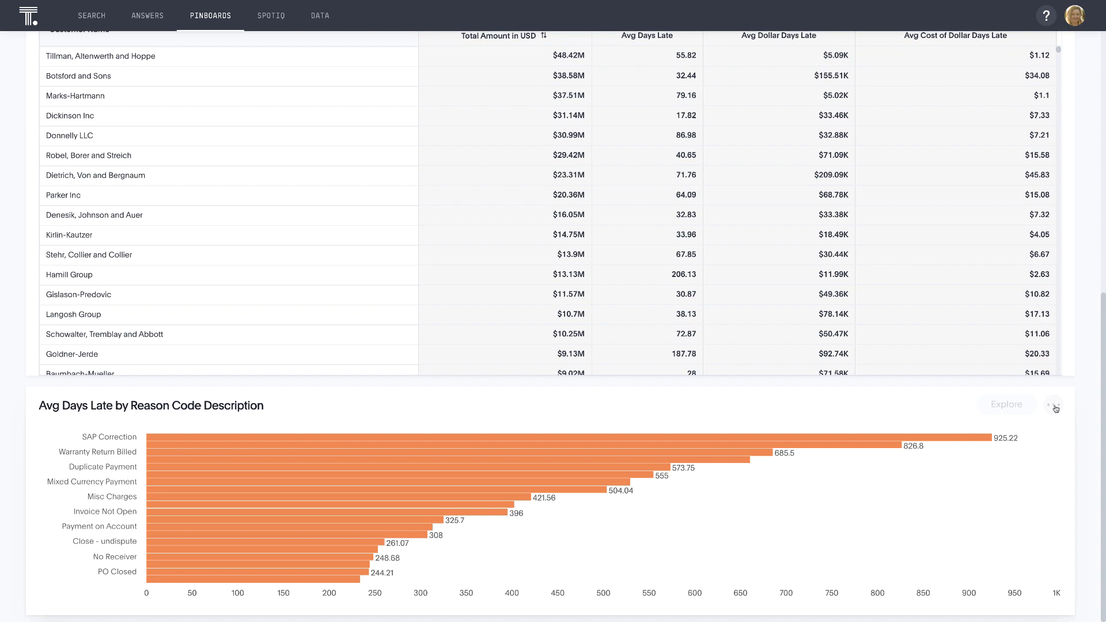
pyautogui.click(1002, 410)
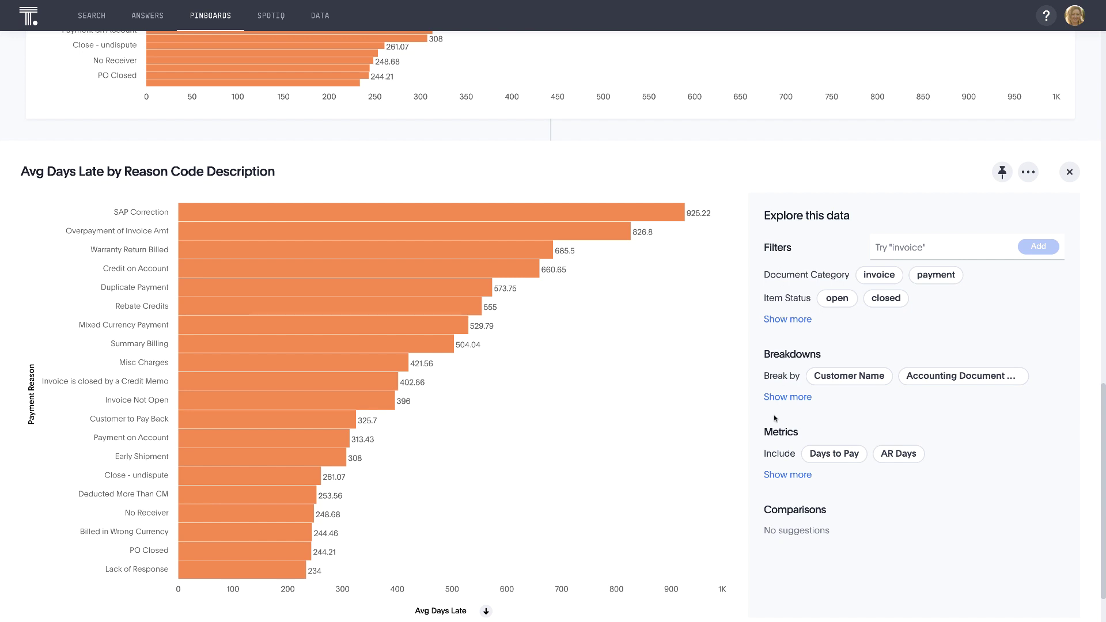
pyautogui.click(879, 275)
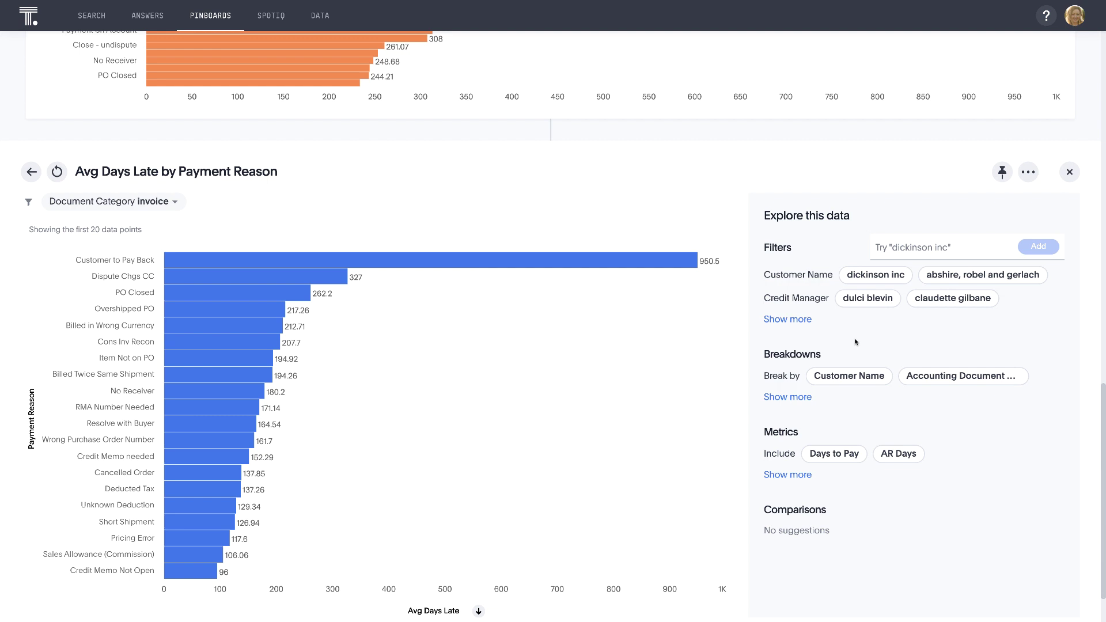
pyautogui.click(856, 459)
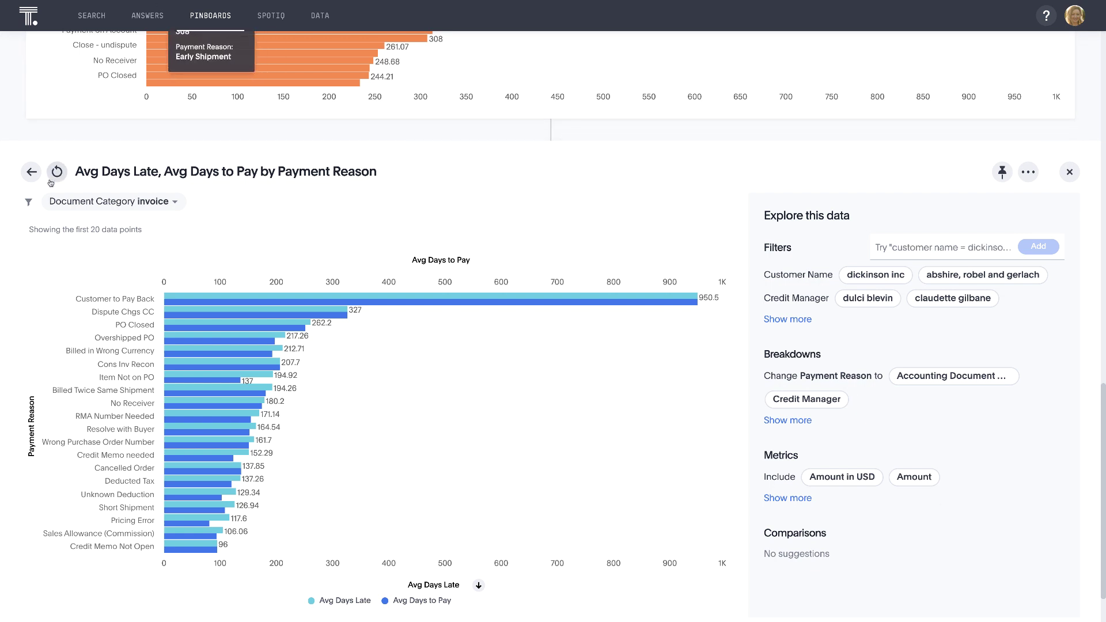
pyautogui.click(52, 180)
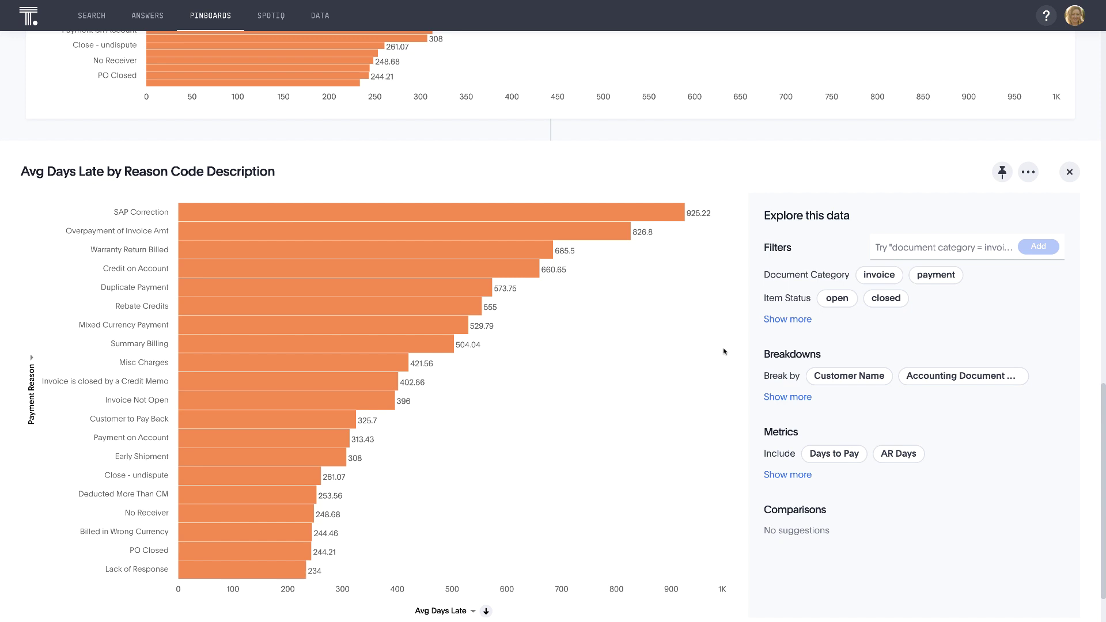
# Step: Search 'days to pay', 'days late' and 'by fiscal year' to chart both averages across 2017–2019
pyautogui.click(103, 21)
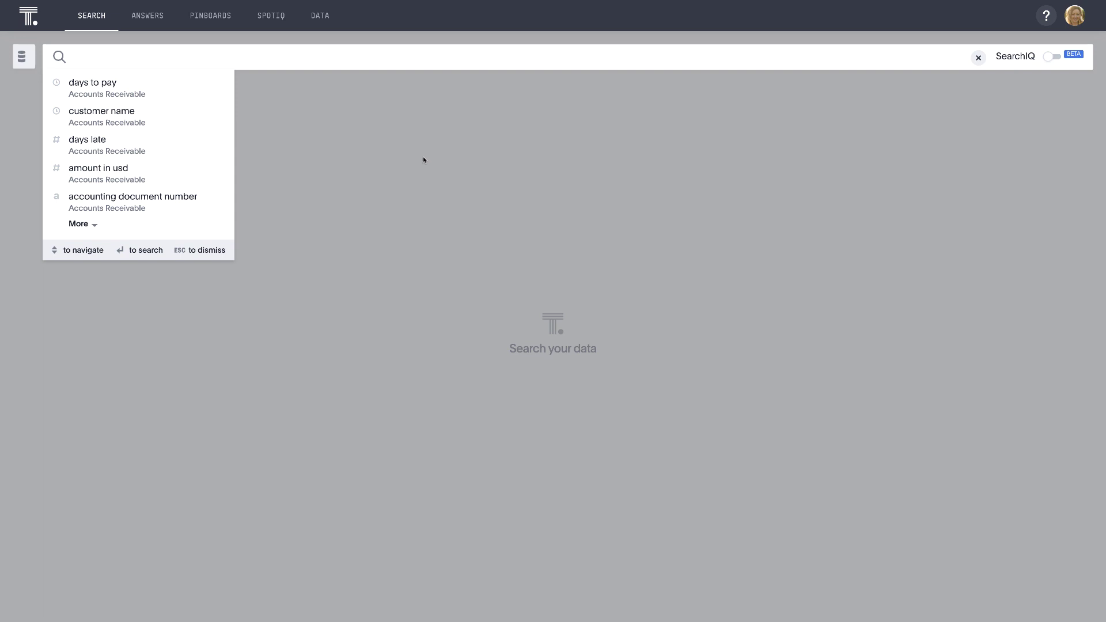
pyautogui.click(186, 51)
pyautogui.click(188, 56)
pyautogui.write('days')
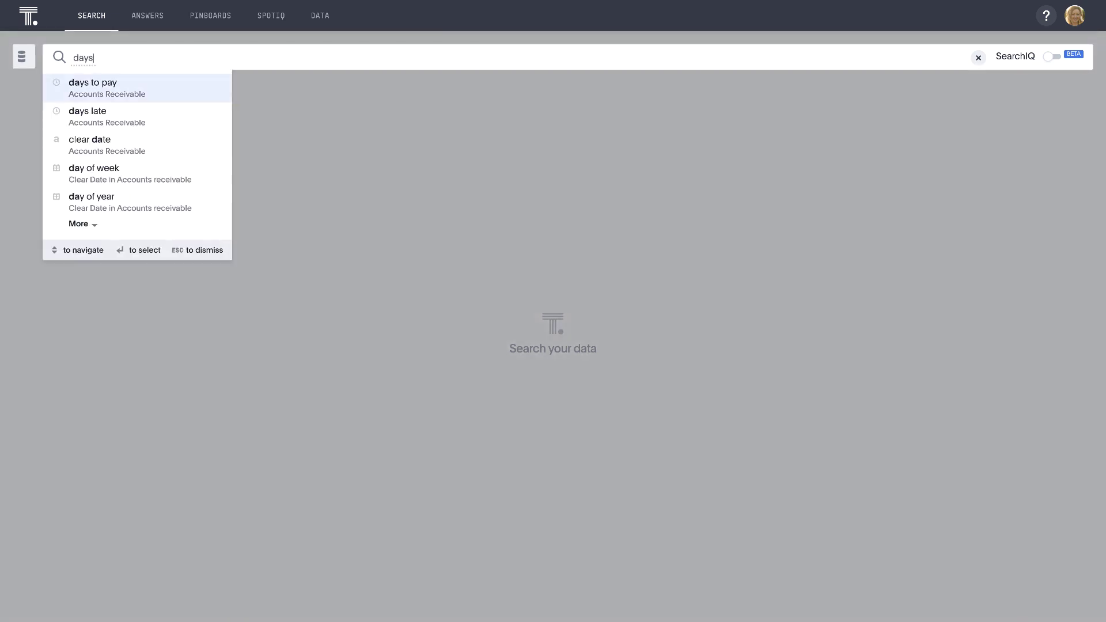
pyautogui.press('Return')
pyautogui.write('days')
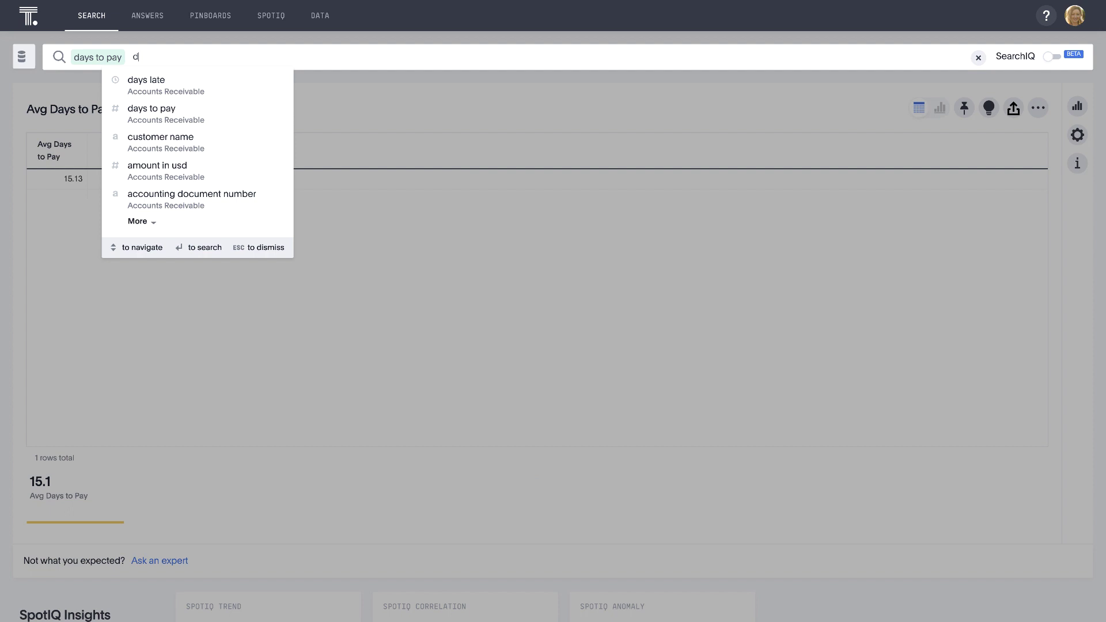
pyautogui.press('Return')
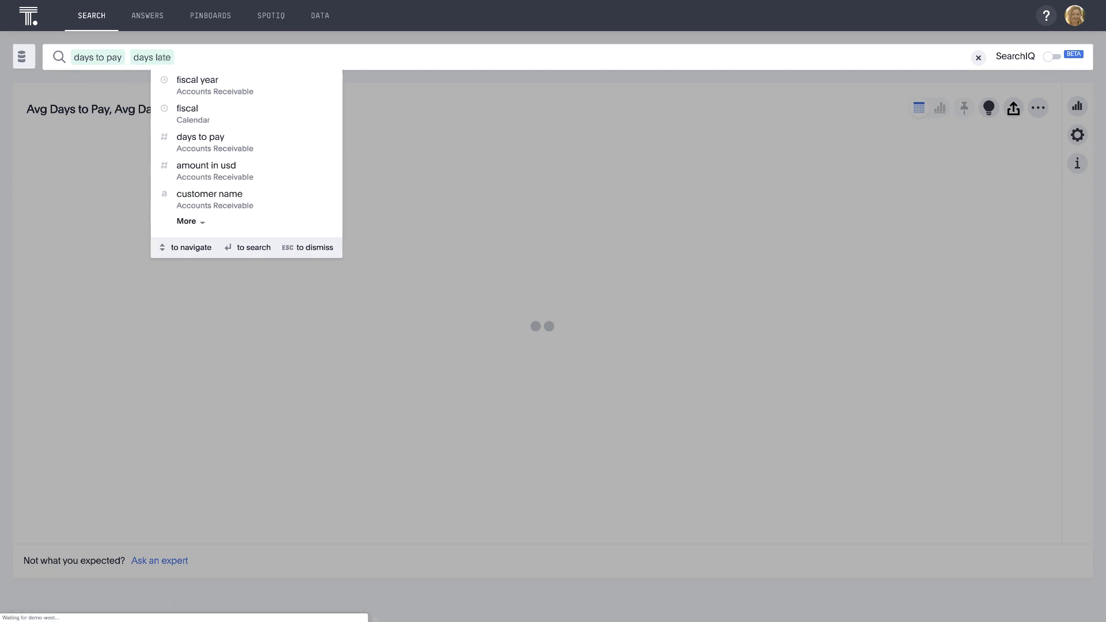
pyautogui.write('by fiscal')
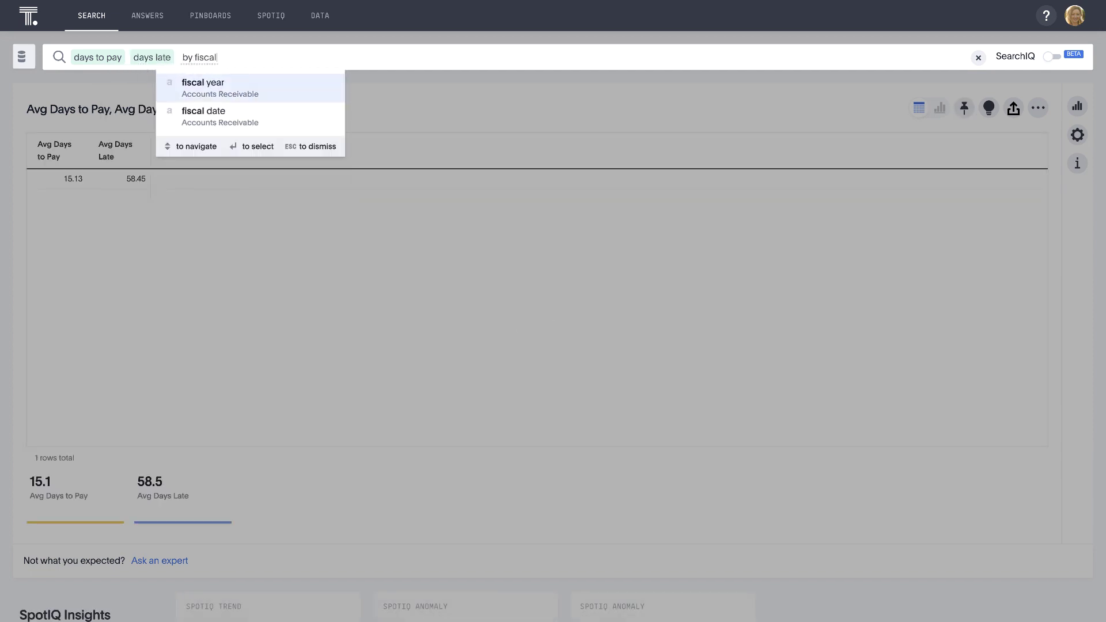
pyautogui.press('Return')
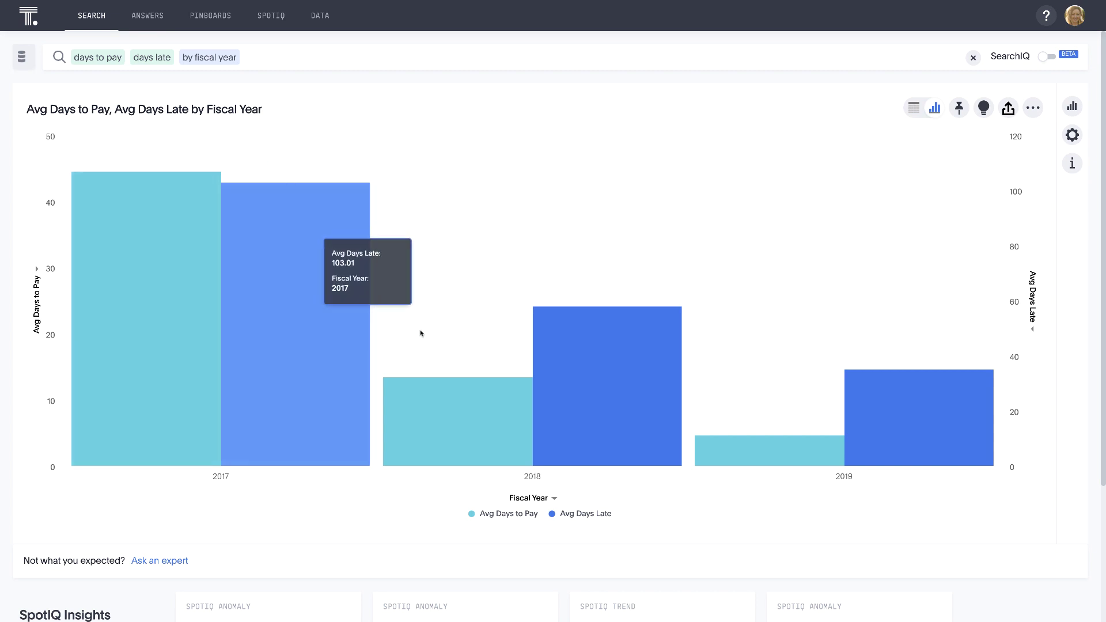
pyautogui.moveTo(576, 352)
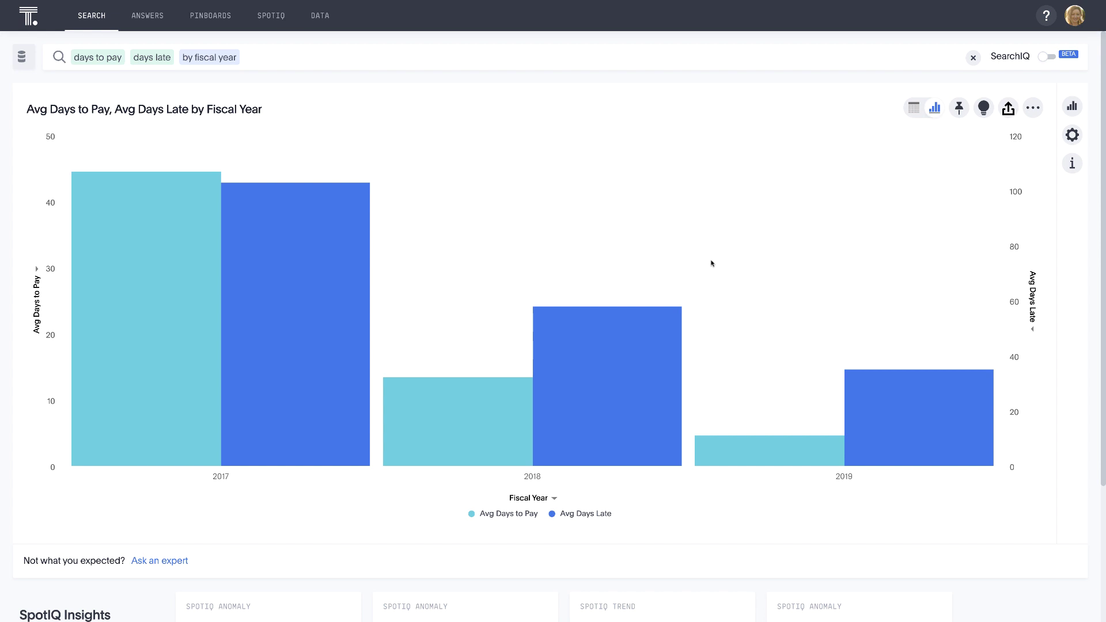
# Step: Drill the 2019 Avg Days to Pay bar down by Reason Code
pyautogui.rightClick(772, 446)
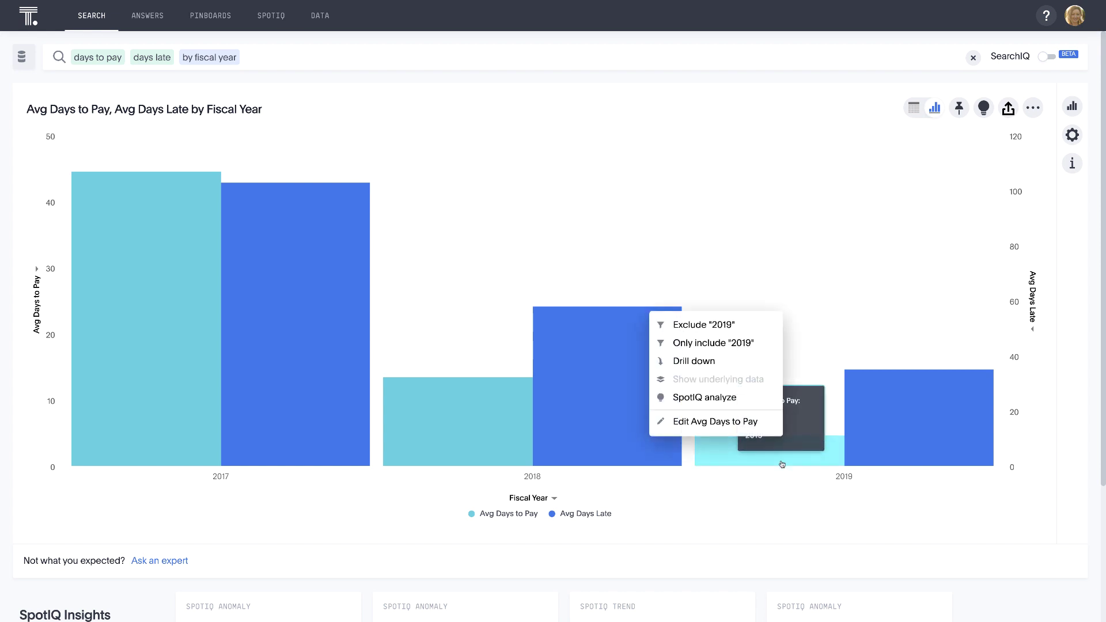
pyautogui.click(707, 364)
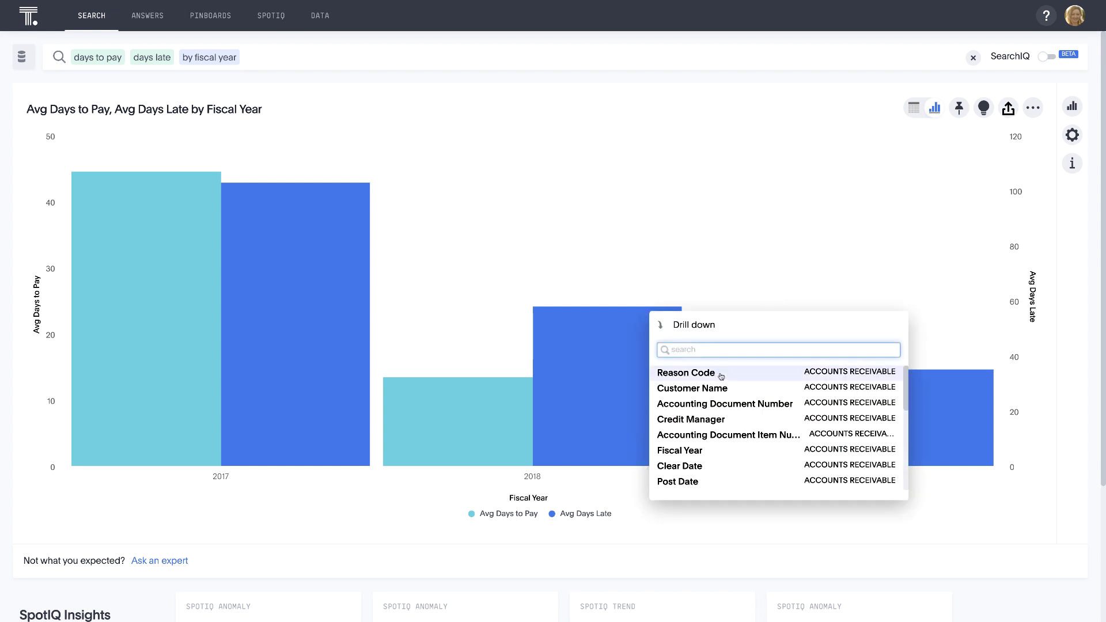
pyautogui.click(720, 374)
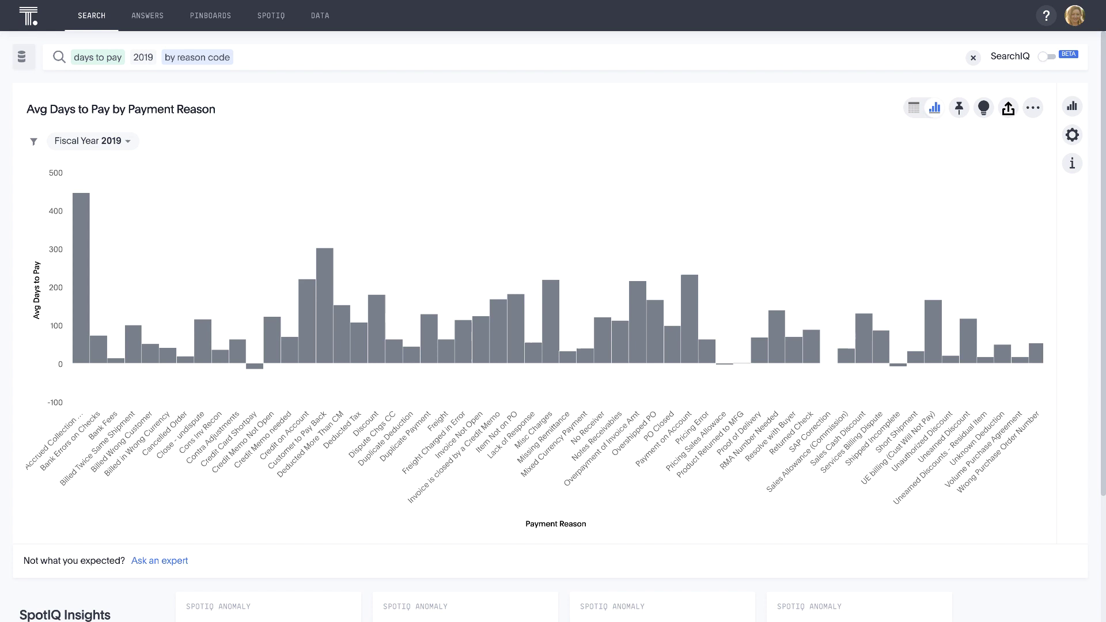
# Step: Add 'invoice' to the search to limit results to invoice documents
pyautogui.click(267, 64)
pyautogui.write('i')
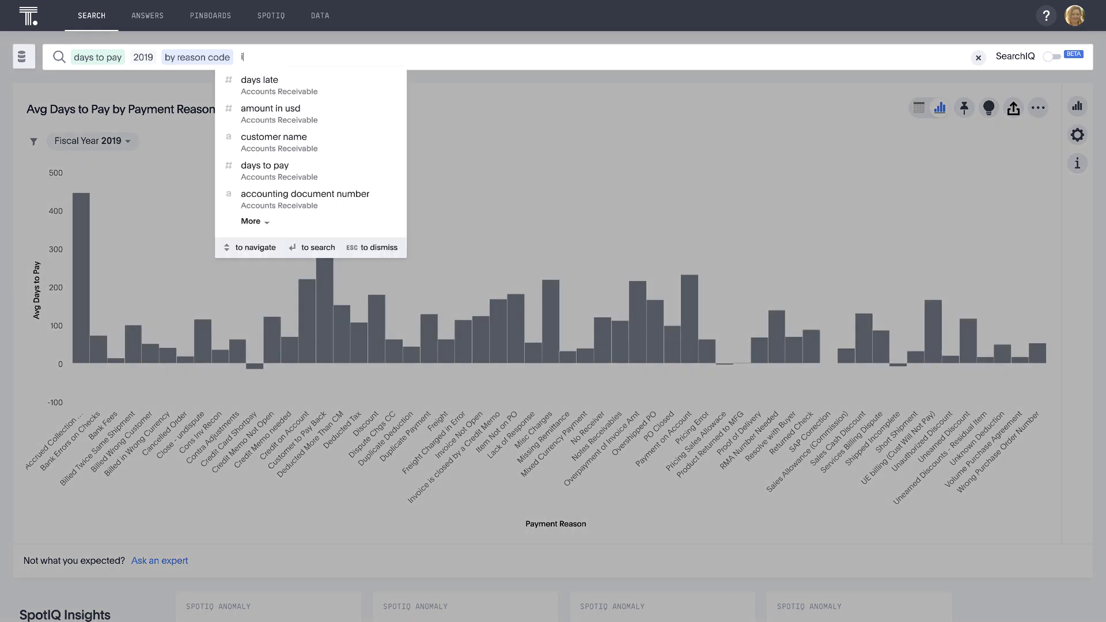
pyautogui.write('nvoice')
pyautogui.press('Return')
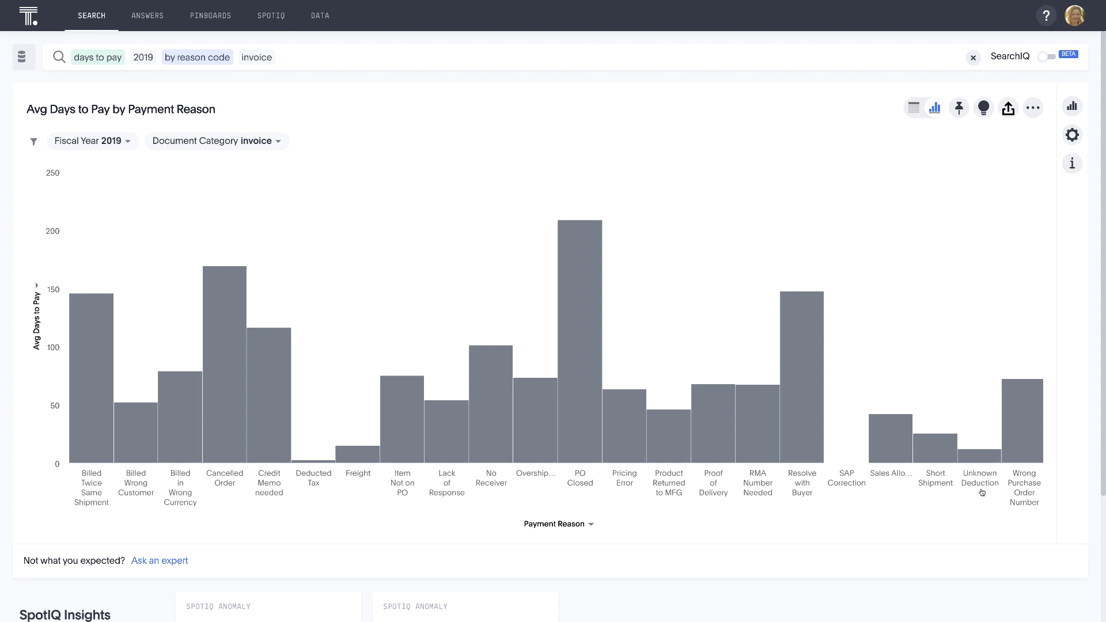
# Step: Add balance to the search, giving a scatter of Total Amount in USD versus Avg Days to Pay per reason
pyautogui.click(392, 58)
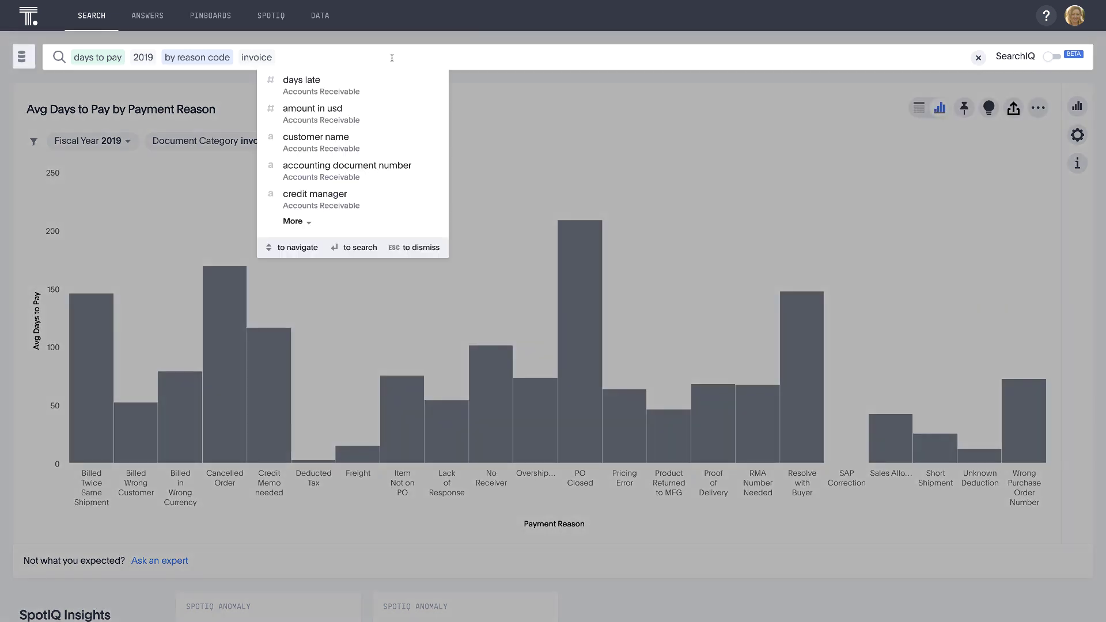
pyautogui.write('baln')
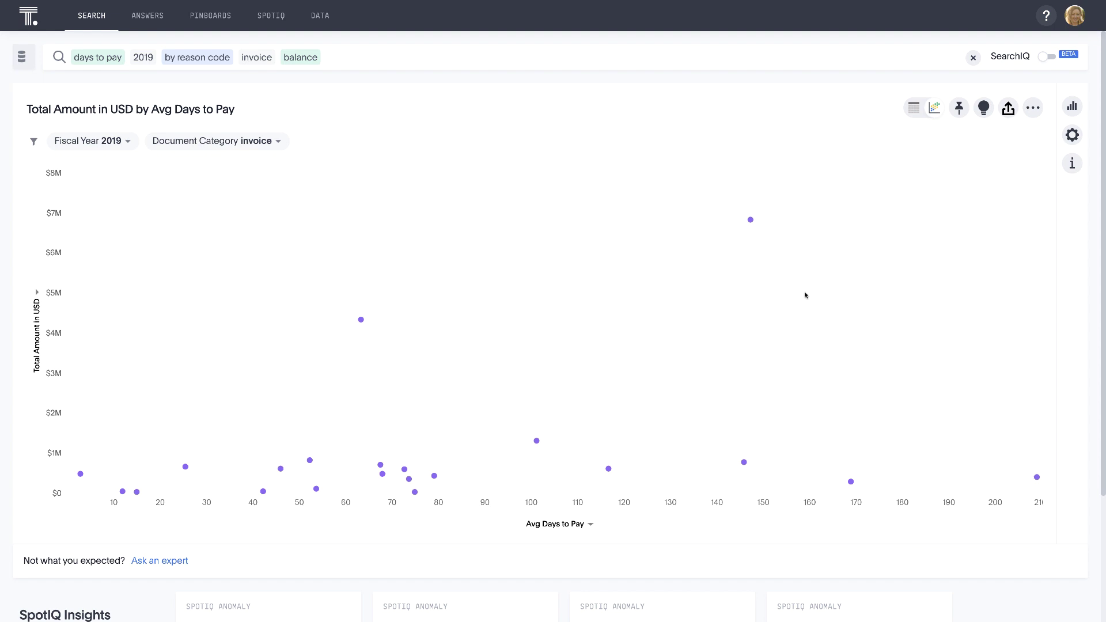
pyautogui.moveTo(751, 221)
pyautogui.moveTo(362, 320)
# Step: Drill the Pricing Error point down by Customer Name and show the 35 customers as a table
pyautogui.rightClick(361, 322)
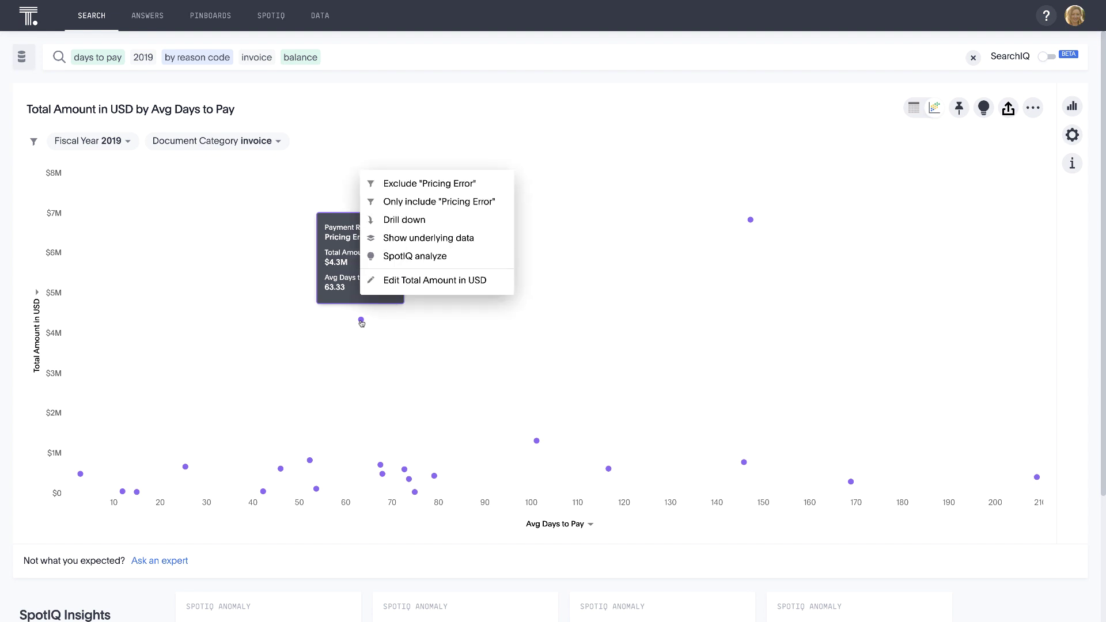
pyautogui.click(410, 222)
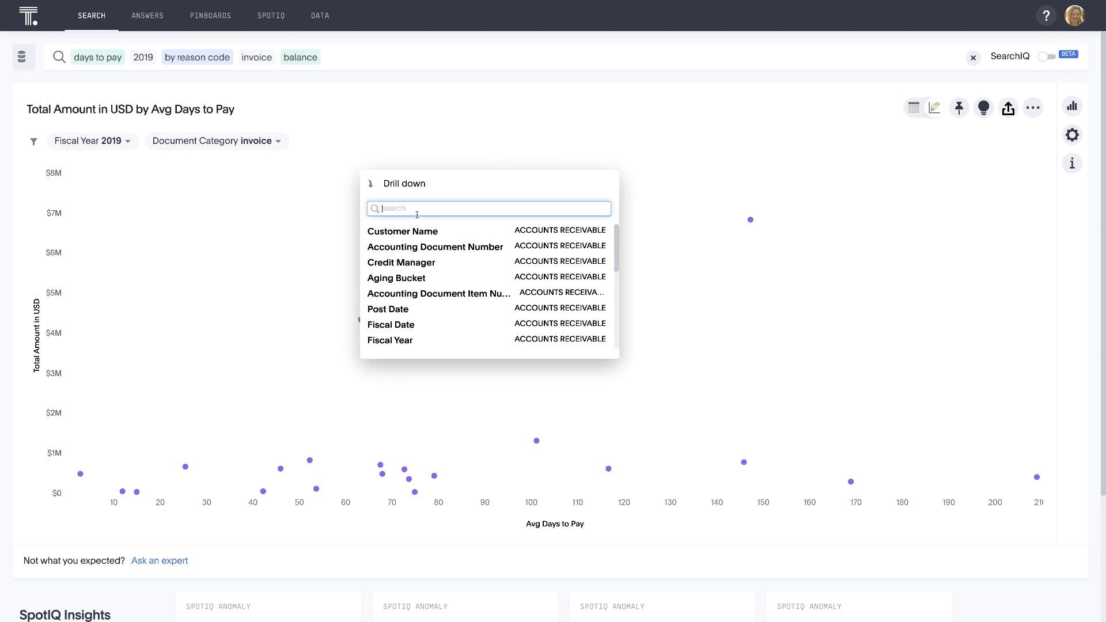
pyautogui.click(413, 233)
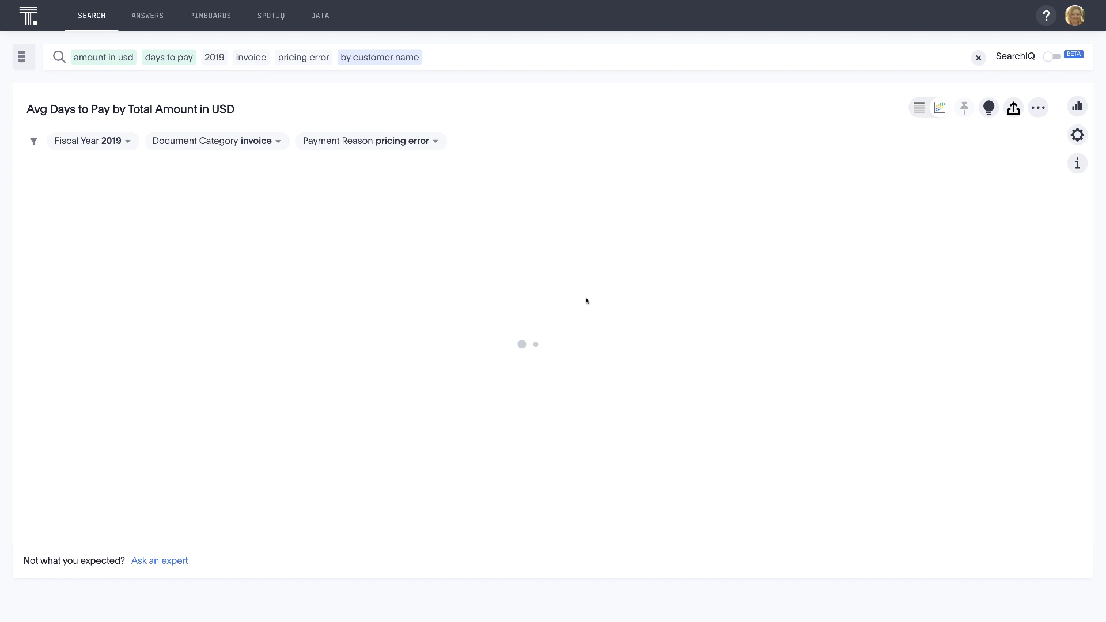
pyautogui.click(920, 109)
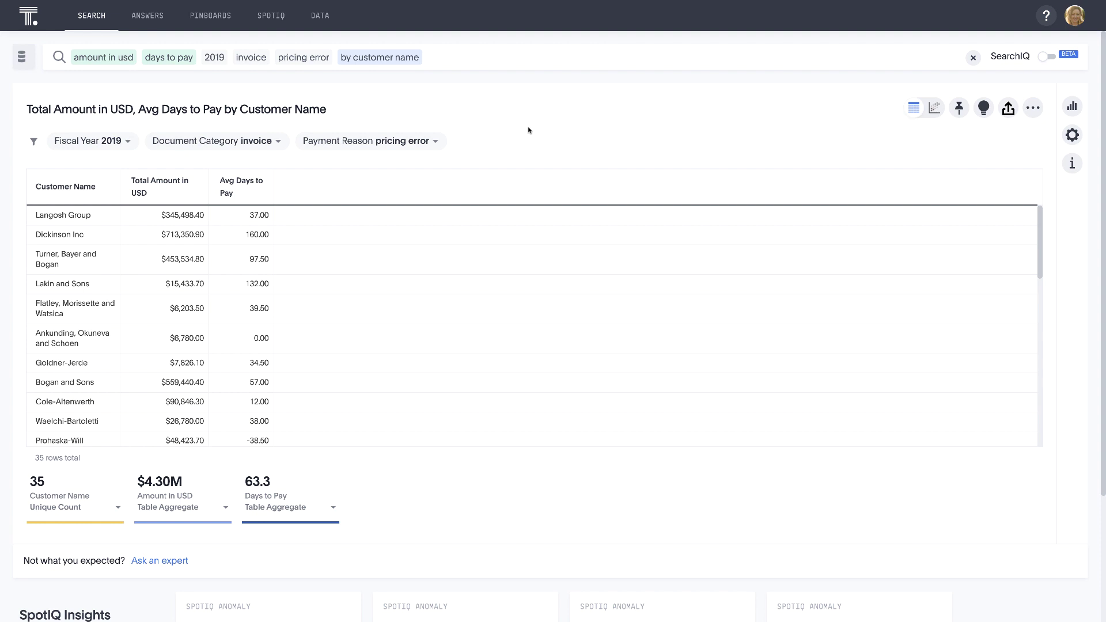
# Step: Add credit manager and accounting document number to the search, giving 91 rows totaling $3.98M
pyautogui.click(469, 57)
pyautogui.write('credit')
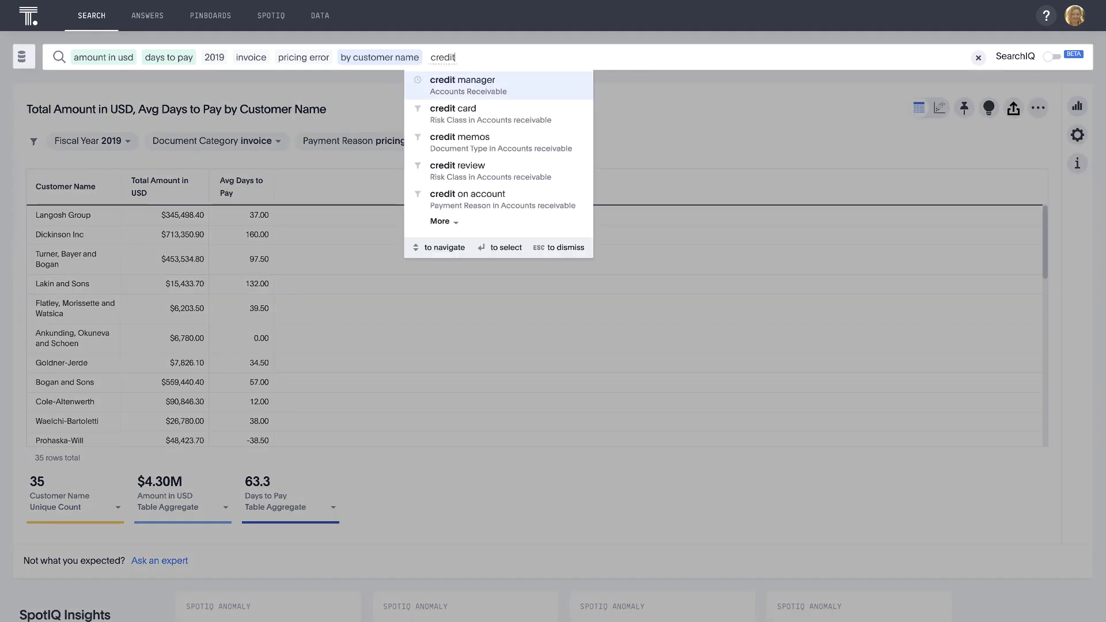
pyautogui.press('Return')
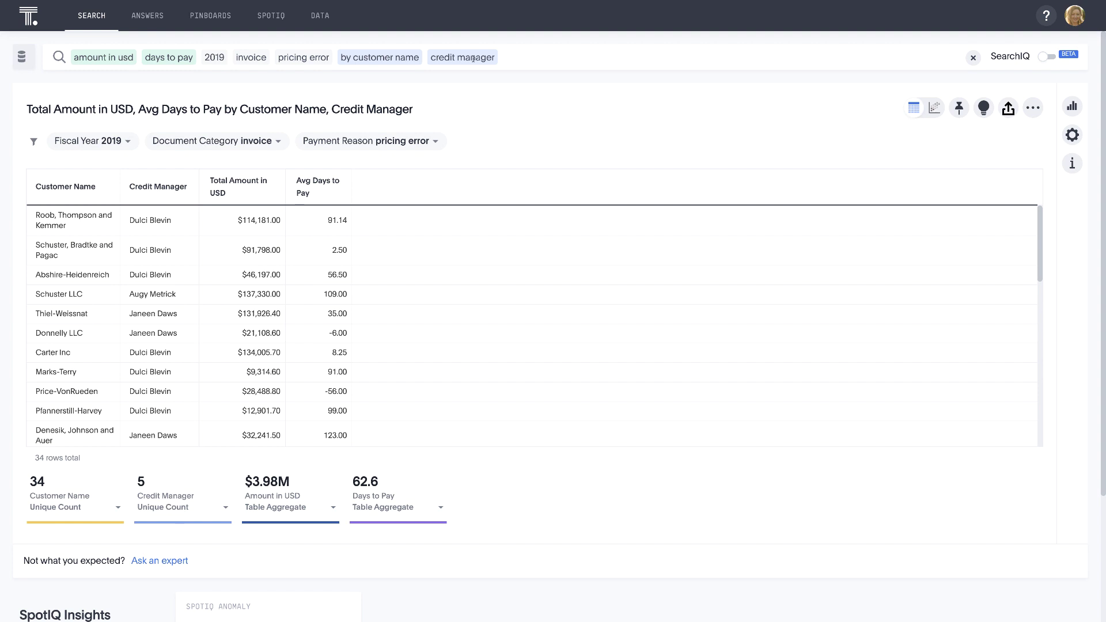
pyautogui.click(532, 66)
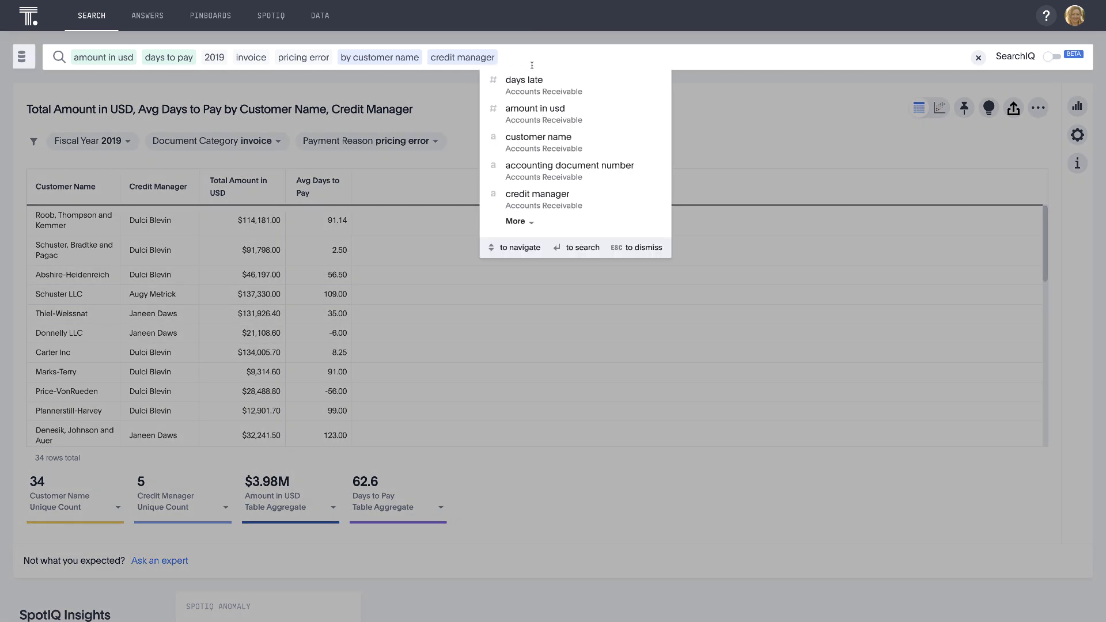
pyautogui.write('accounting')
pyautogui.press('Return')
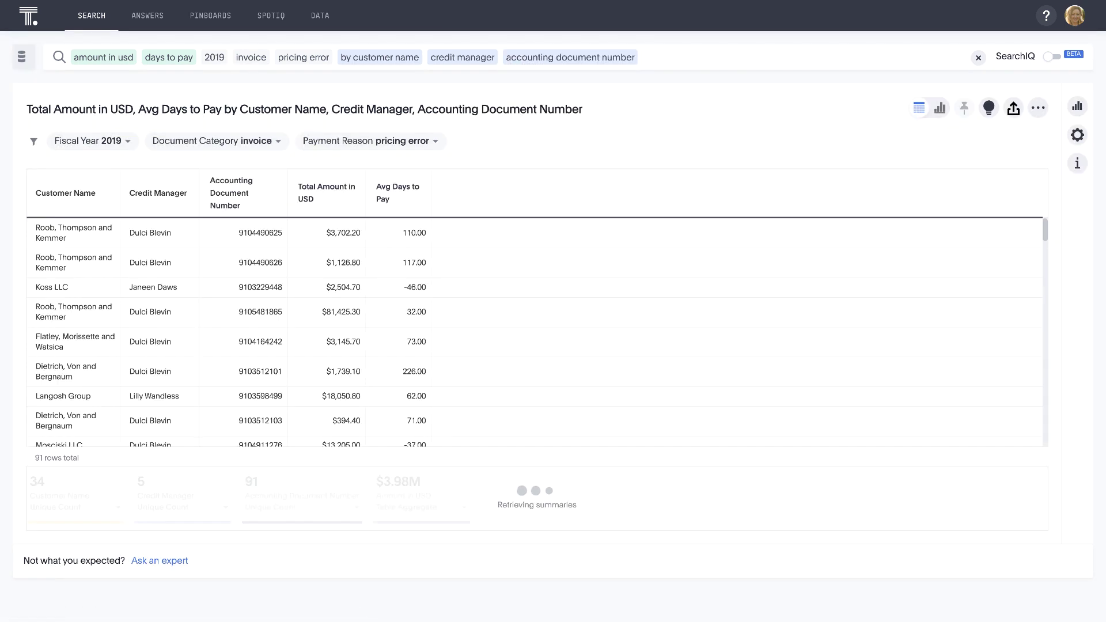
pyautogui.click(662, 56)
# Step: Sort by amount in USD descending so the $689,526.00 invoice tops the table
pyautogui.write('so')
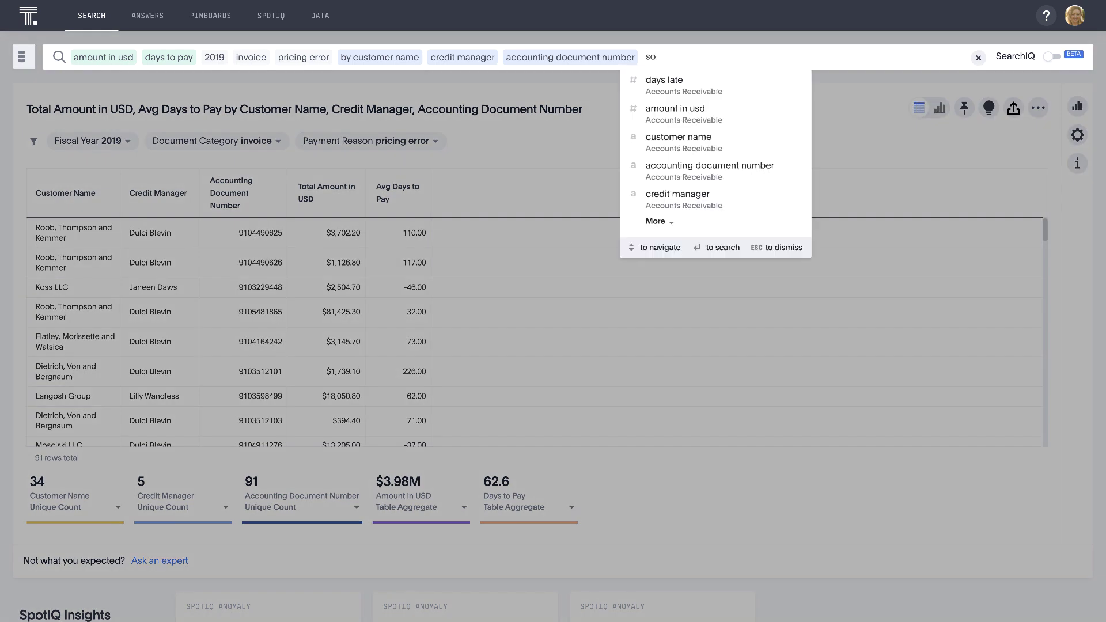
pyautogui.write('rt by ')
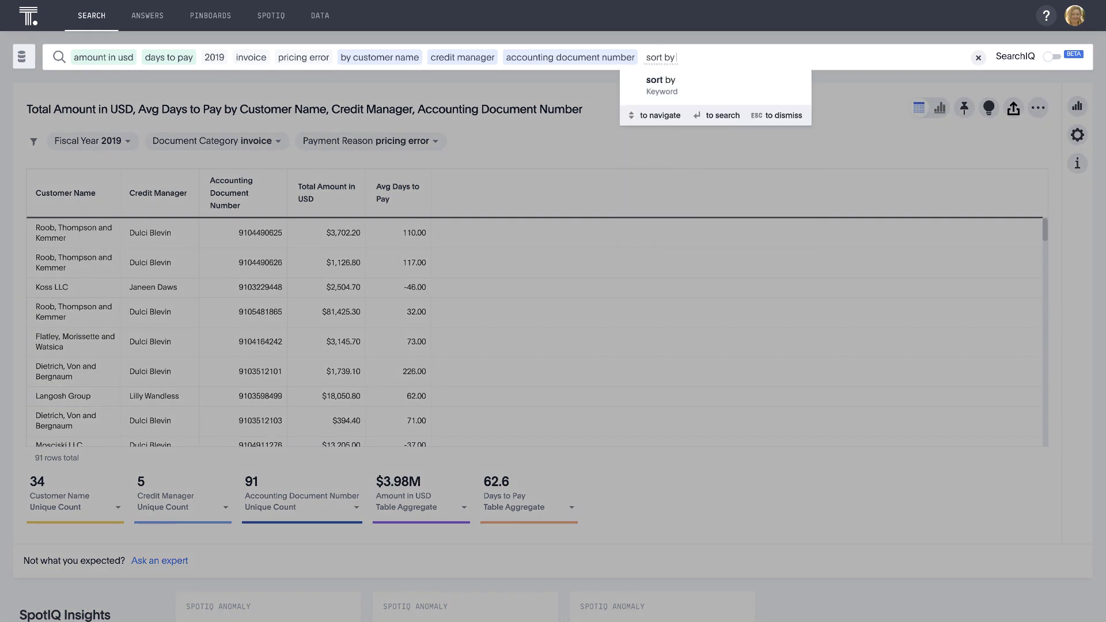
pyautogui.write('usd')
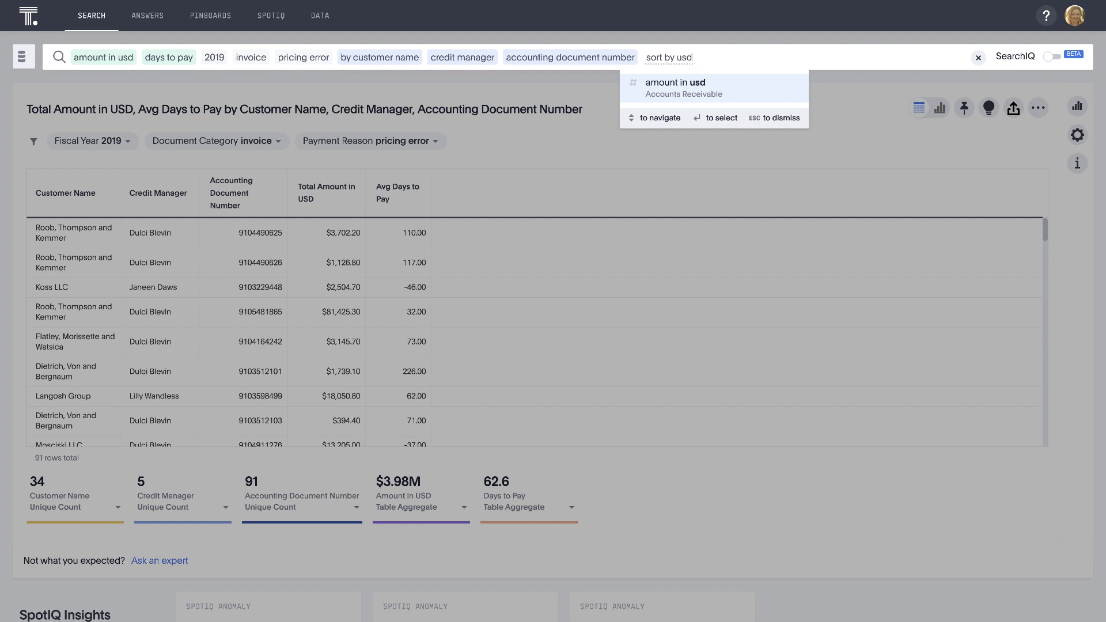
pyautogui.press('Return')
pyautogui.write('descen')
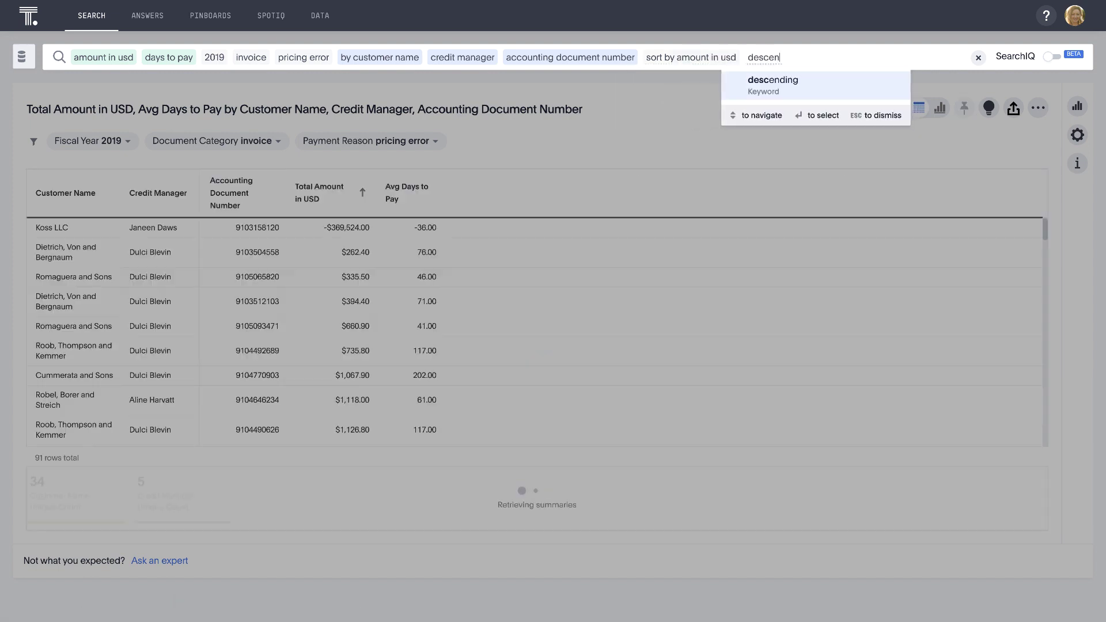
pyautogui.press('Return')
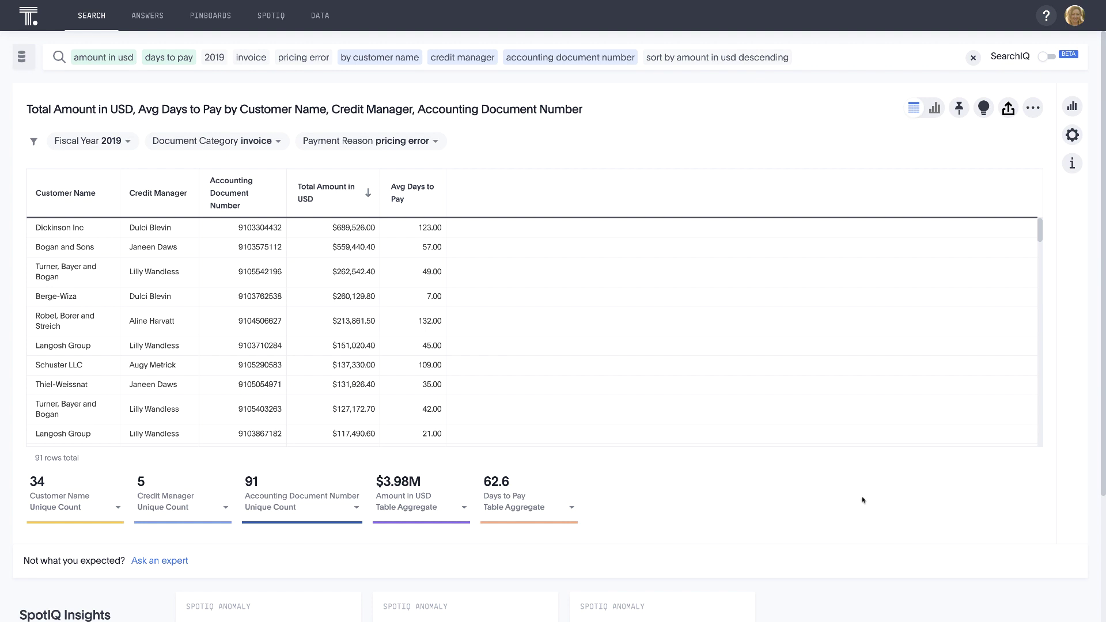
# Step: Clear the search and query customer name with average days to pay, covering 1.26K customers
pyautogui.click(972, 57)
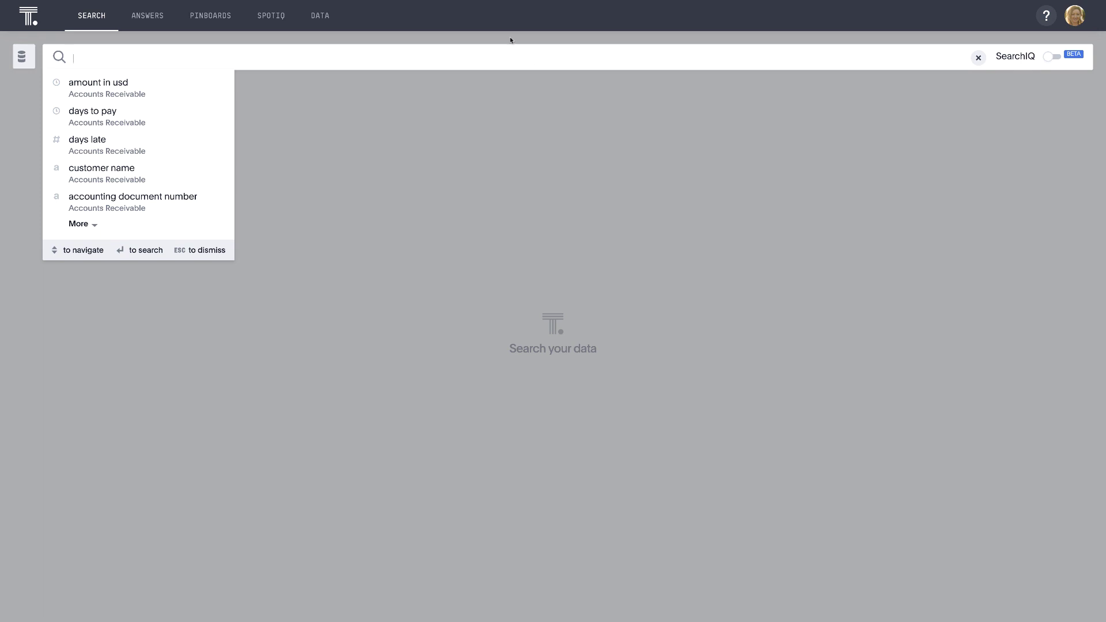
pyautogui.write('customer')
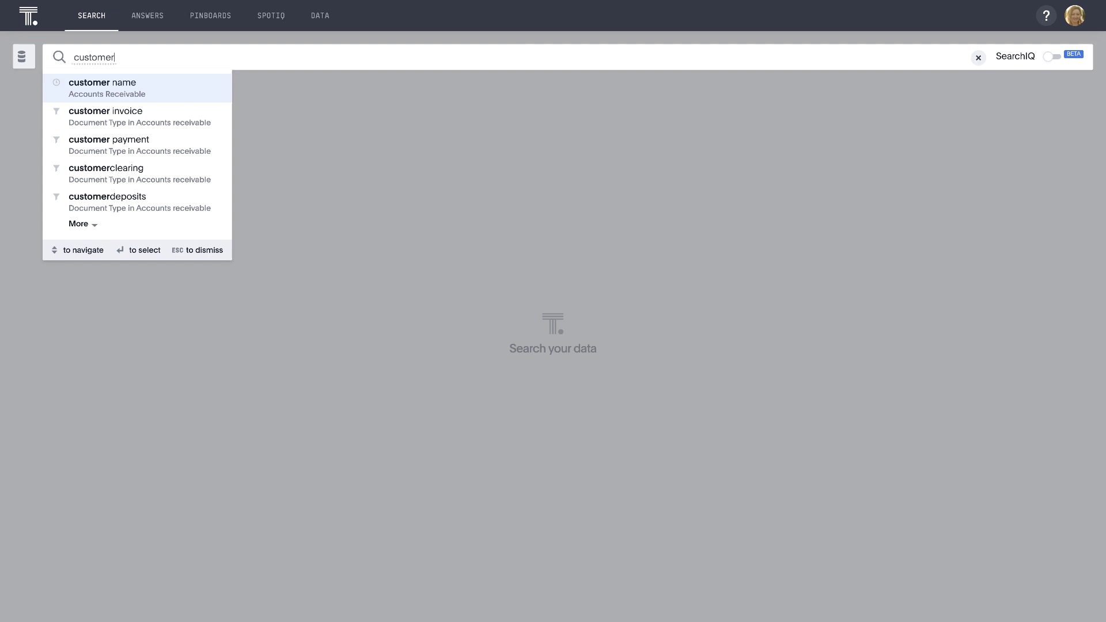
pyautogui.press('Return')
pyautogui.write('average')
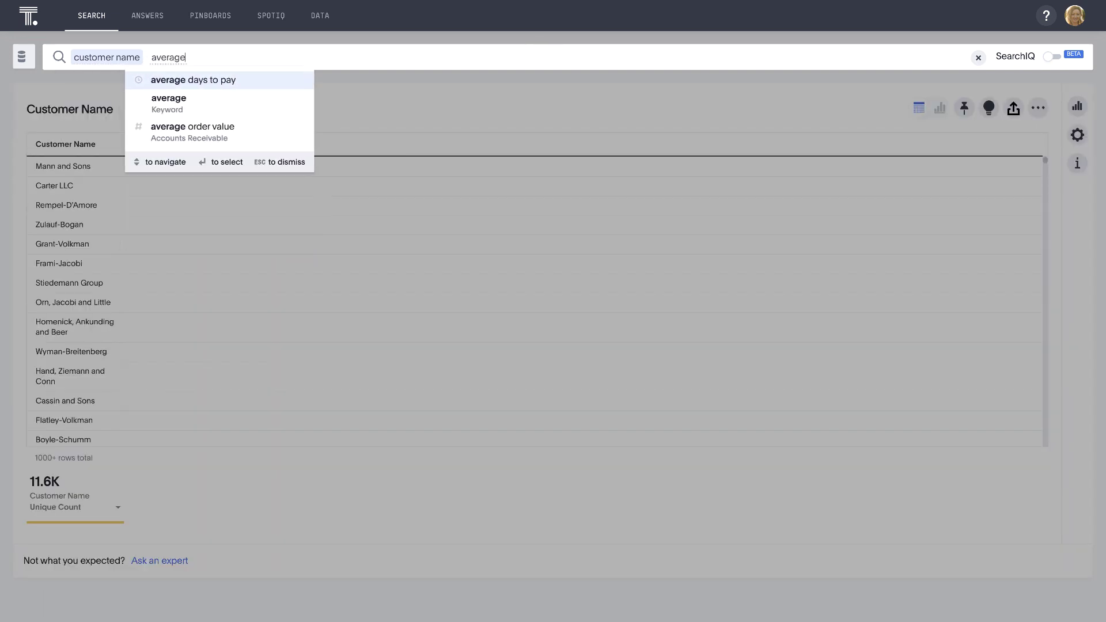
pyautogui.press('Return')
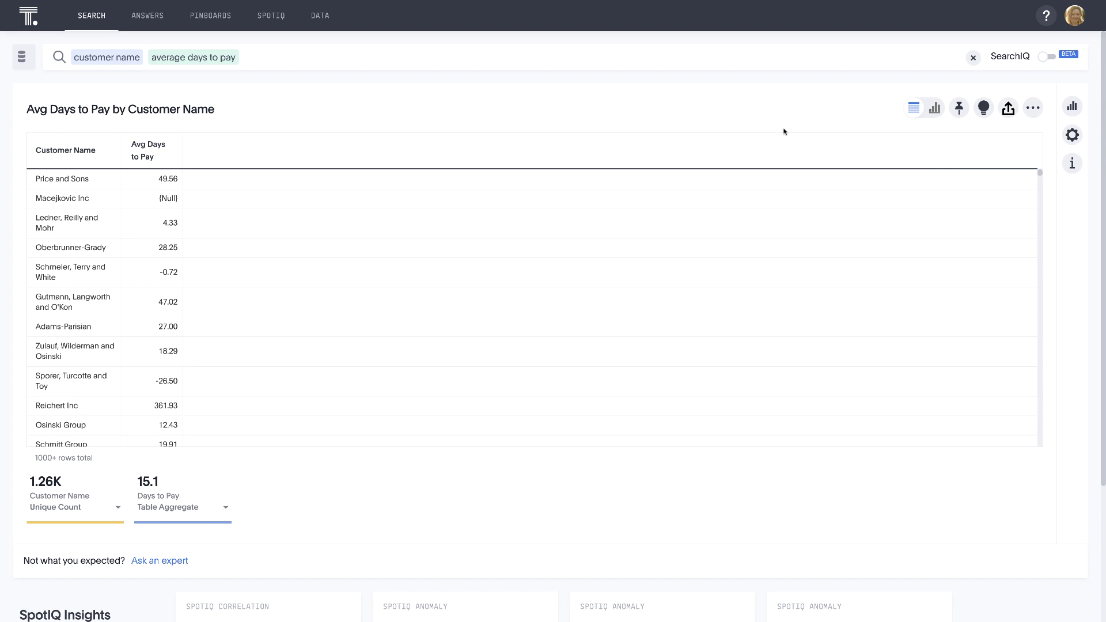
# Step: Launch a SpotIQ analysis on the answer with all columns selected
pyautogui.click(985, 110)
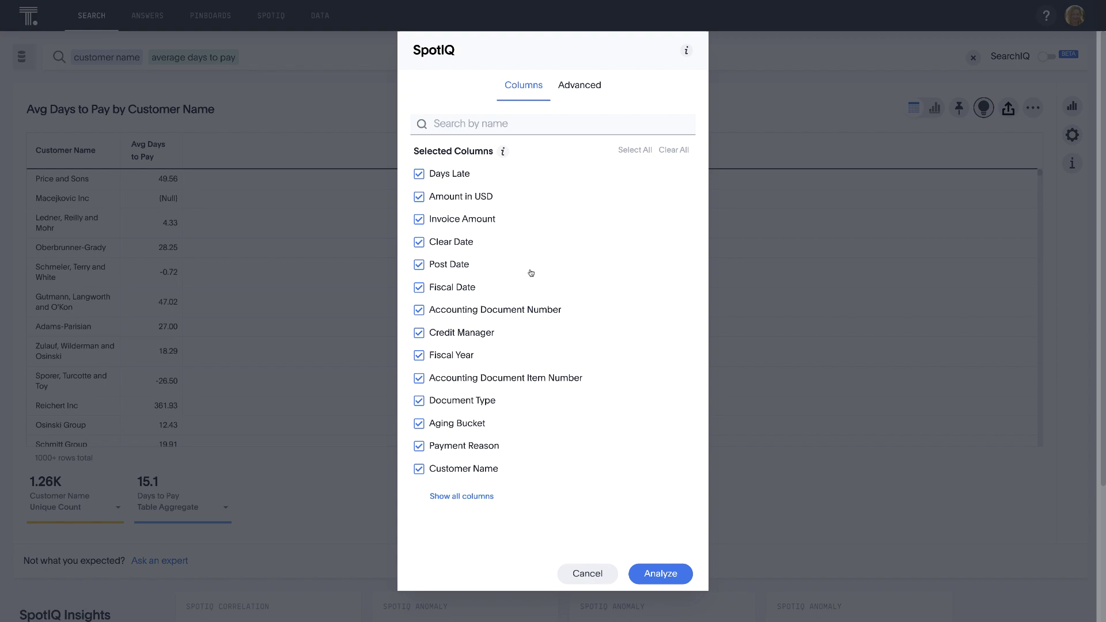
pyautogui.click(671, 575)
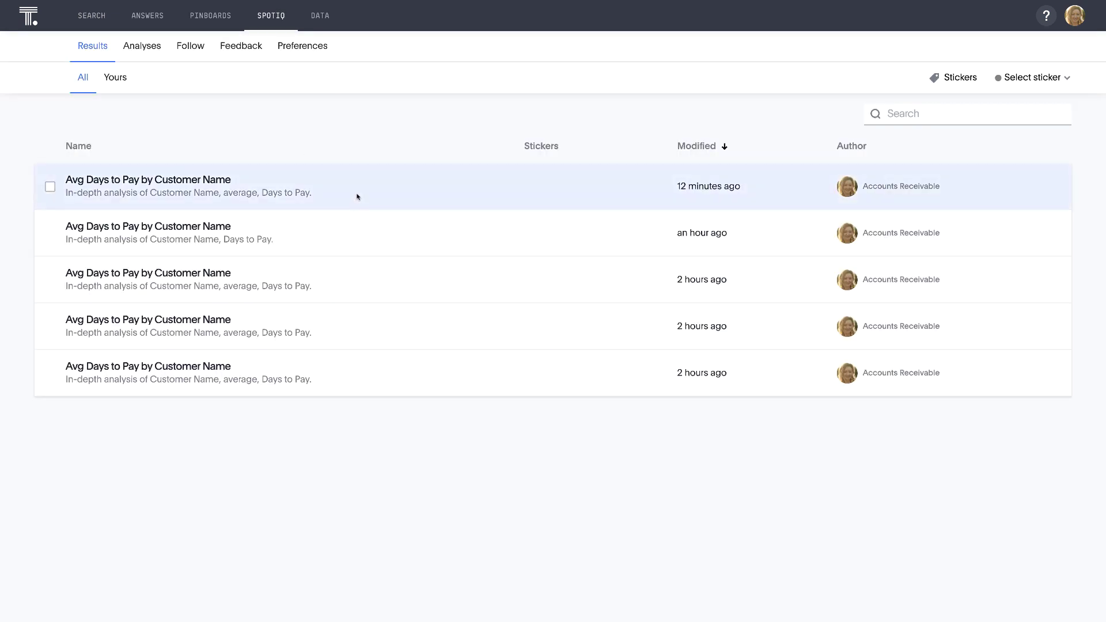
# Step: Open the top SpotIQ result and view its details: 42940 drills and 5253 insights discovered
pyautogui.click(358, 195)
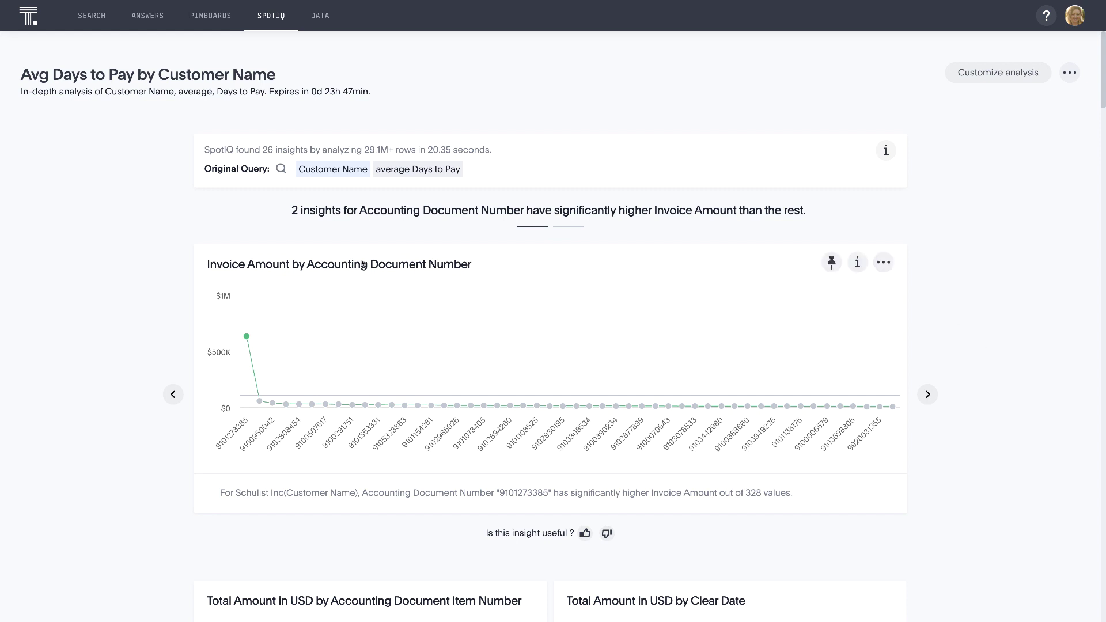
pyautogui.moveTo(205, 150); pyautogui.dragTo(495, 153)
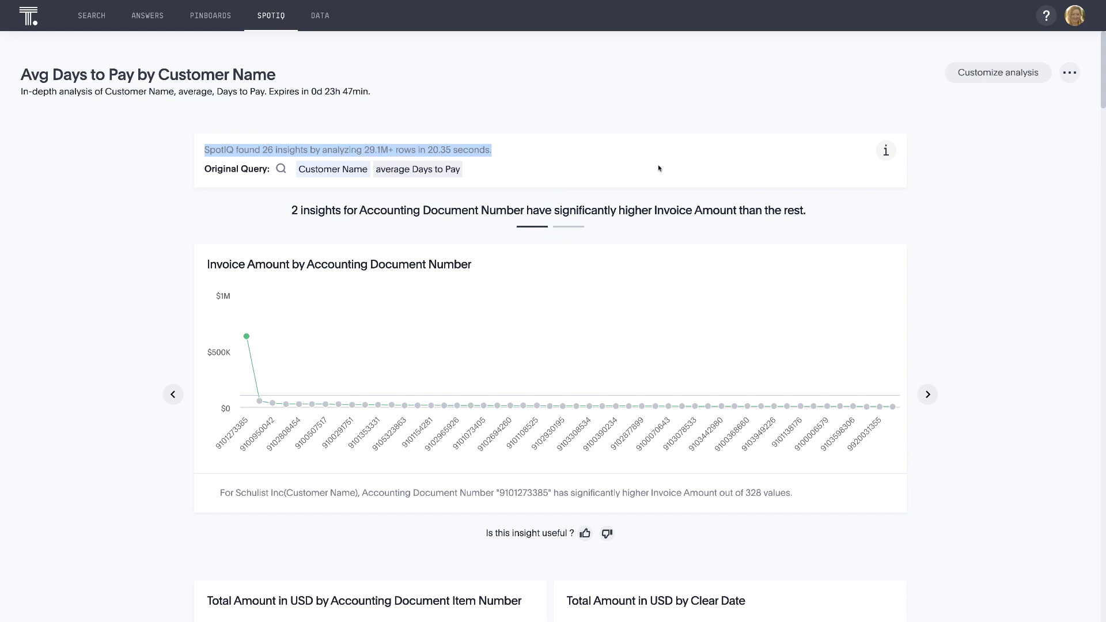
pyautogui.click(632, 163)
pyautogui.click(884, 151)
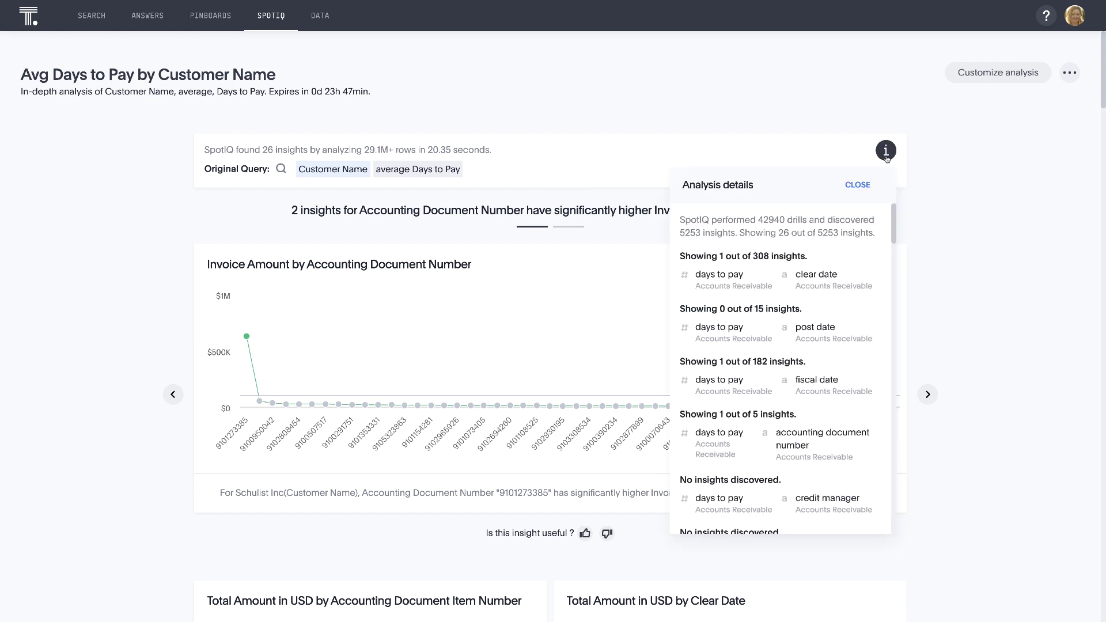
pyautogui.moveTo(680, 219); pyautogui.dragTo(878, 235)
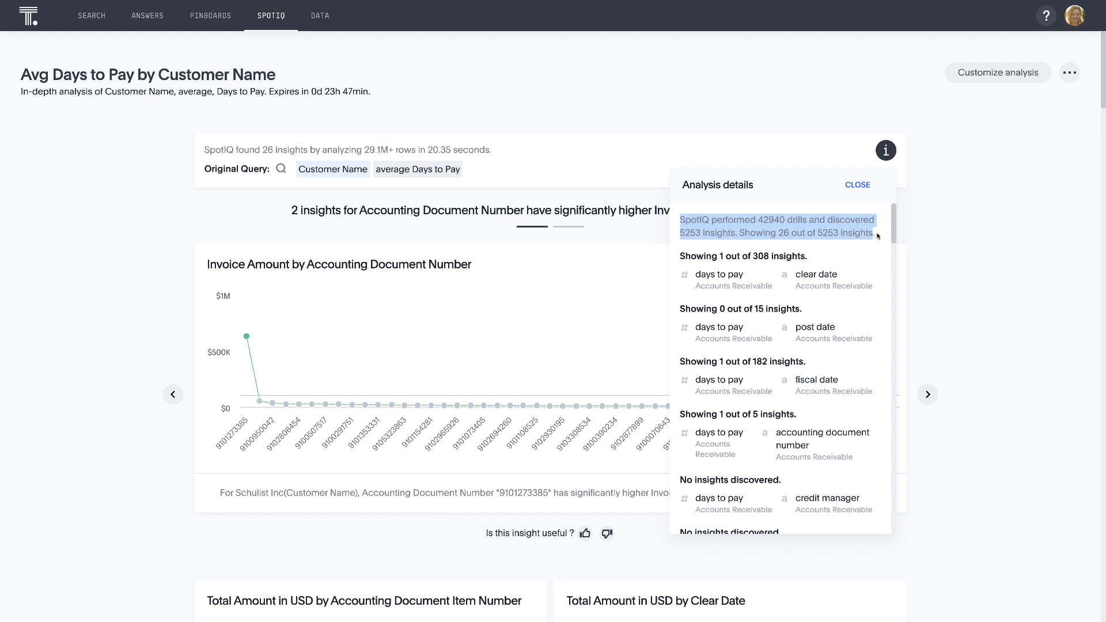
# Step: Close the analysis details and advance to the second Invoice Amount by Accounting Document Number insight
pyautogui.click(864, 186)
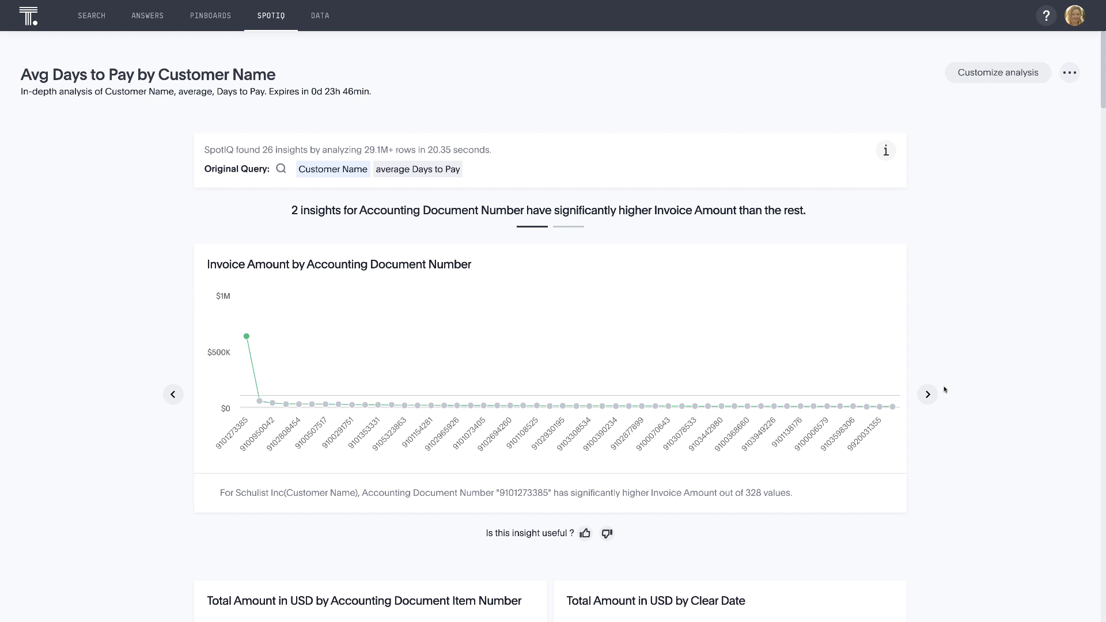
pyautogui.click(927, 395)
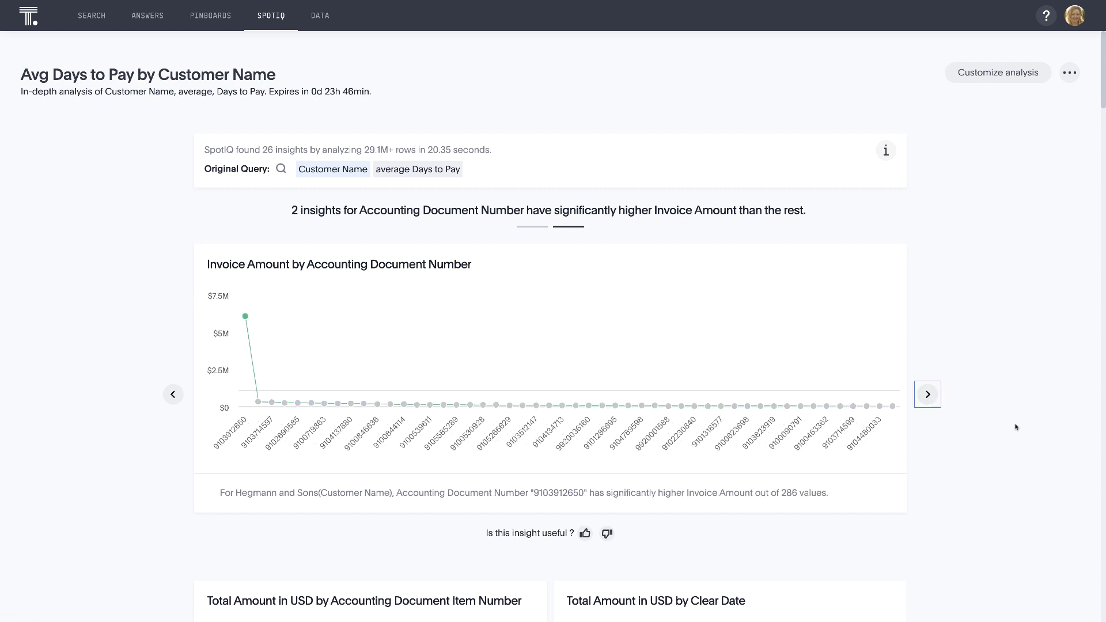
pyautogui.tripleClick(383, 493)
pyautogui.click(915, 536)
# Step: Scroll down to the Trend Analysis insight showing Avg Days Late by Post Date
pyautogui.moveTo(1102, 75); pyautogui.dragTo(1102, 182)
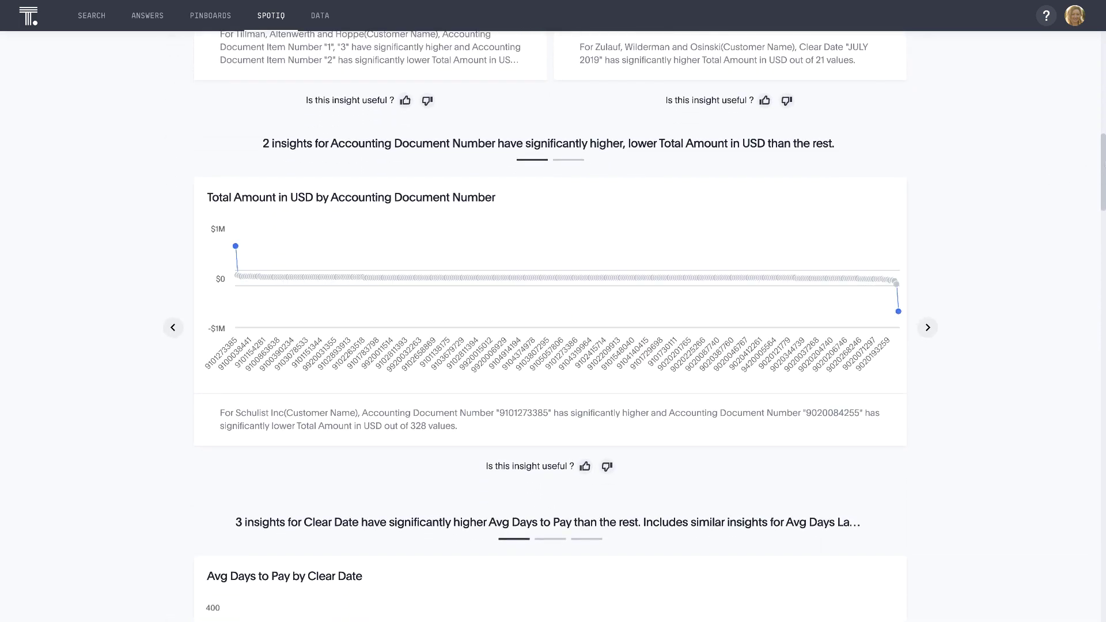
pyautogui.moveTo(1103, 169); pyautogui.dragTo(1103, 254)
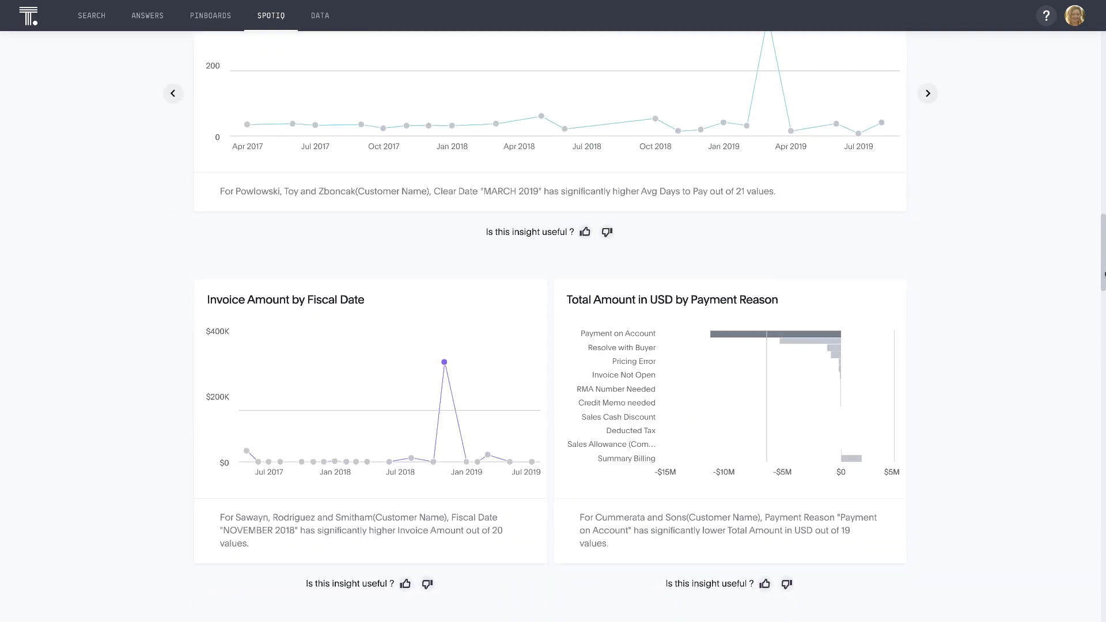
pyautogui.moveTo(1103, 275); pyautogui.dragTo(1100, 614)
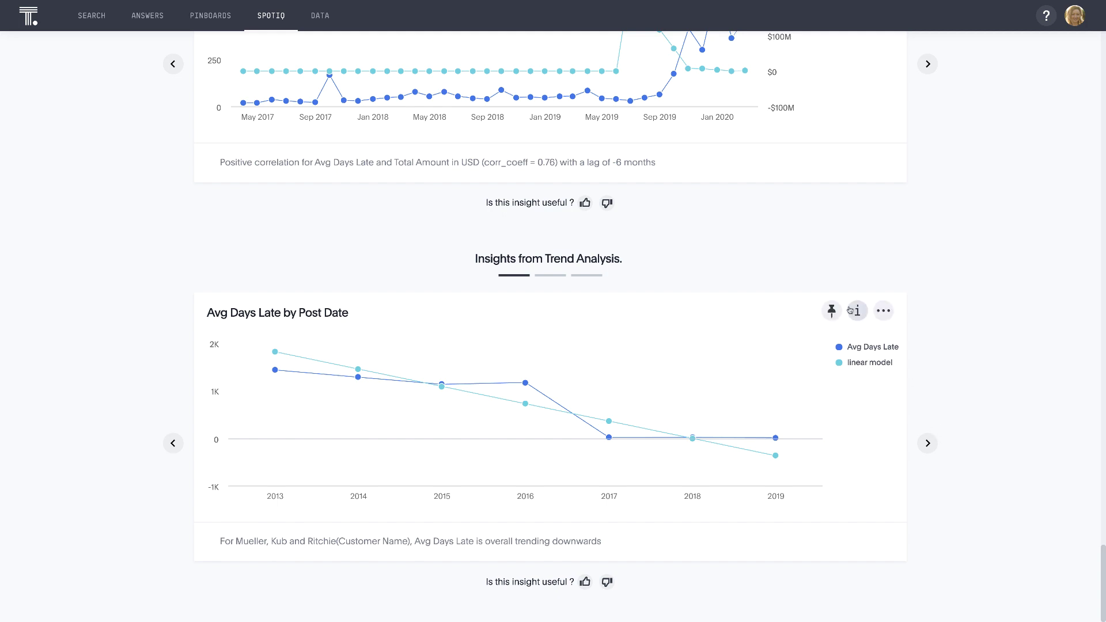
# Step: Pin the Avg Days Late by Post Date chart to the Accounts Receivable Analysis pinboard
pyautogui.click(831, 311)
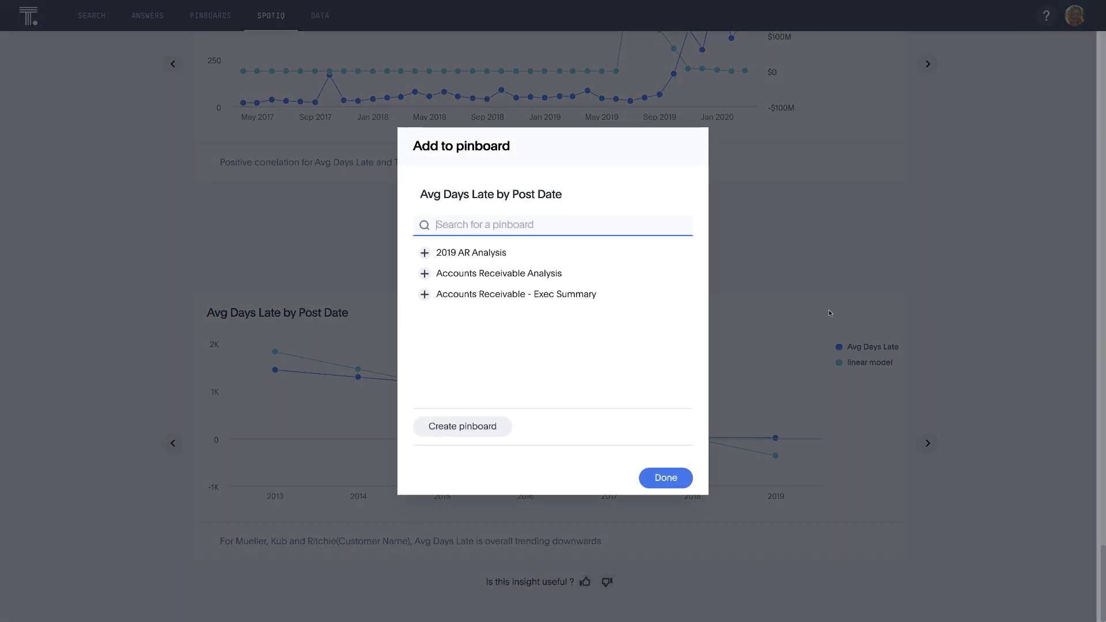
pyautogui.click(506, 276)
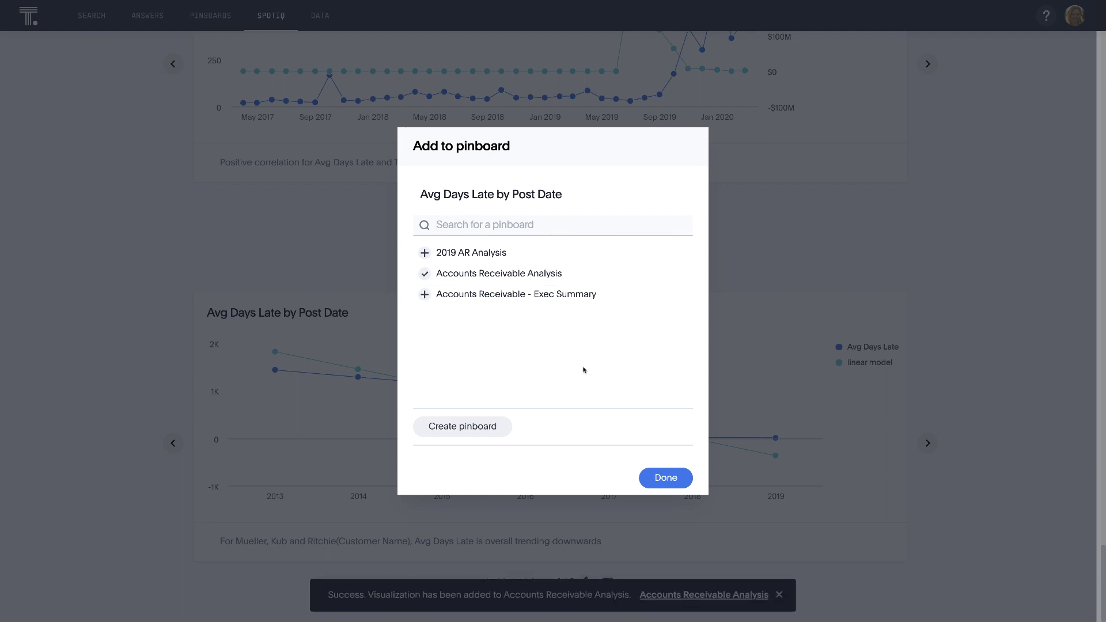
pyautogui.click(666, 478)
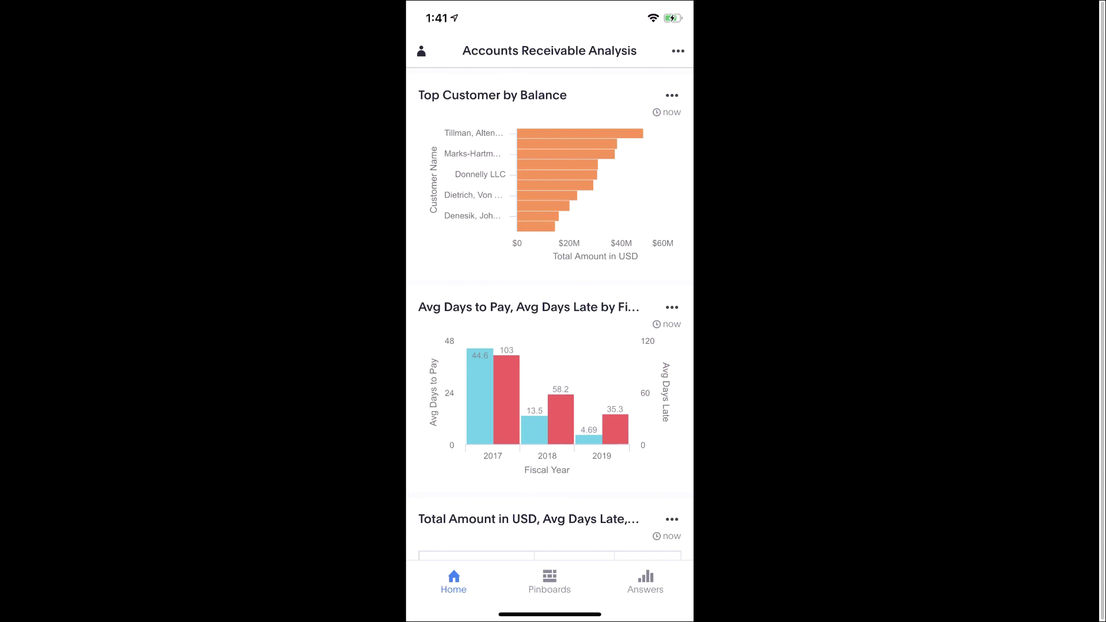
# Step: On mobile, open the Avg Days Late by Post Date card full screen
pyautogui.scroll(-10, 549, 311)
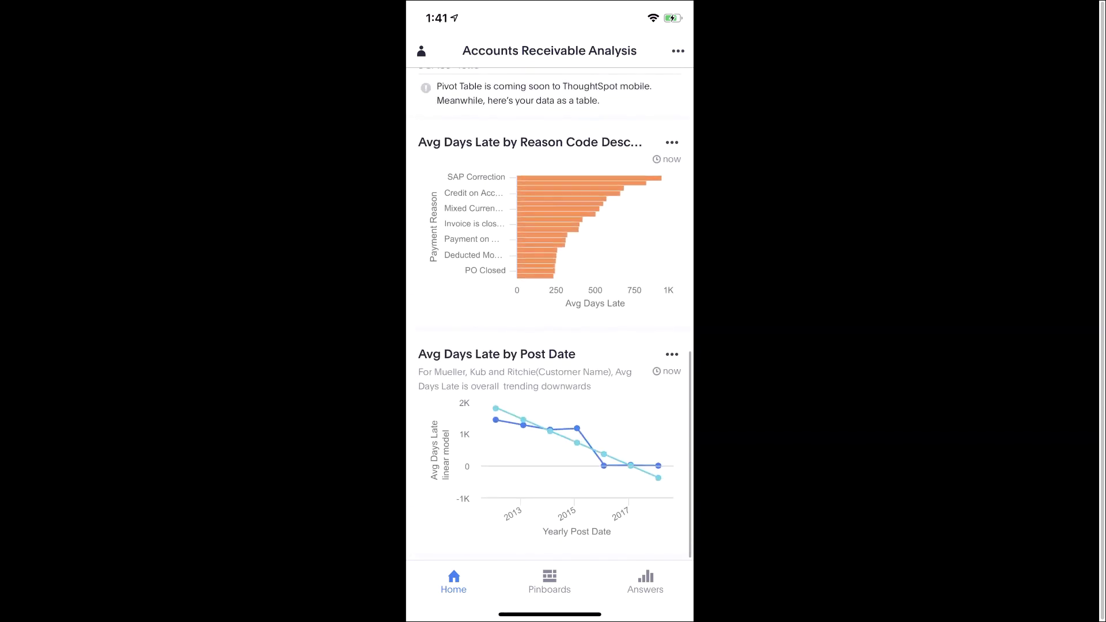
pyautogui.click(550, 443)
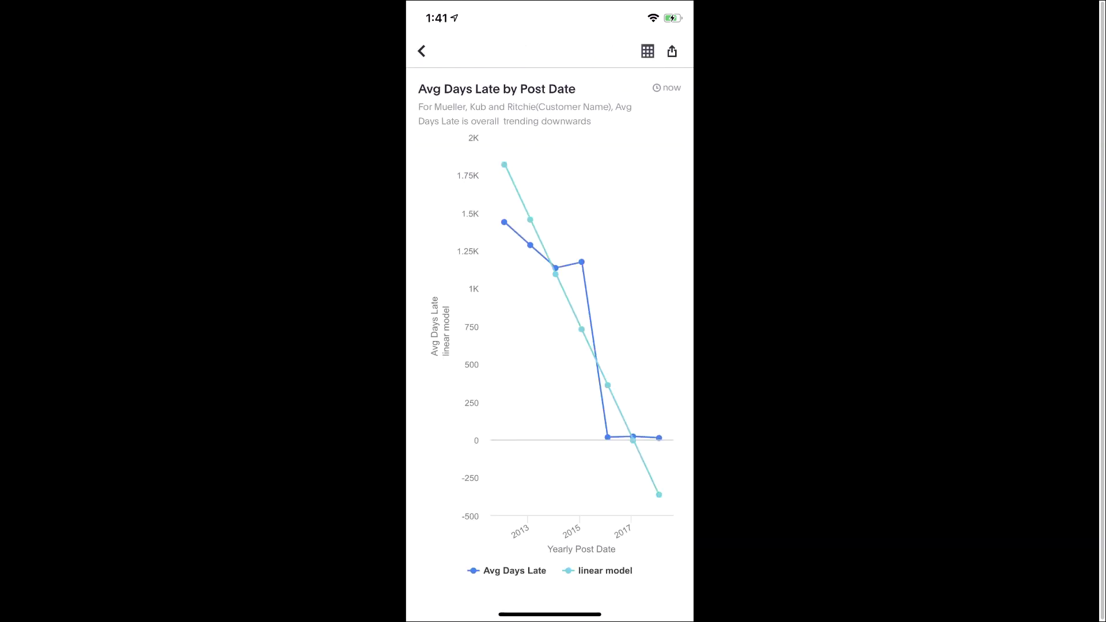